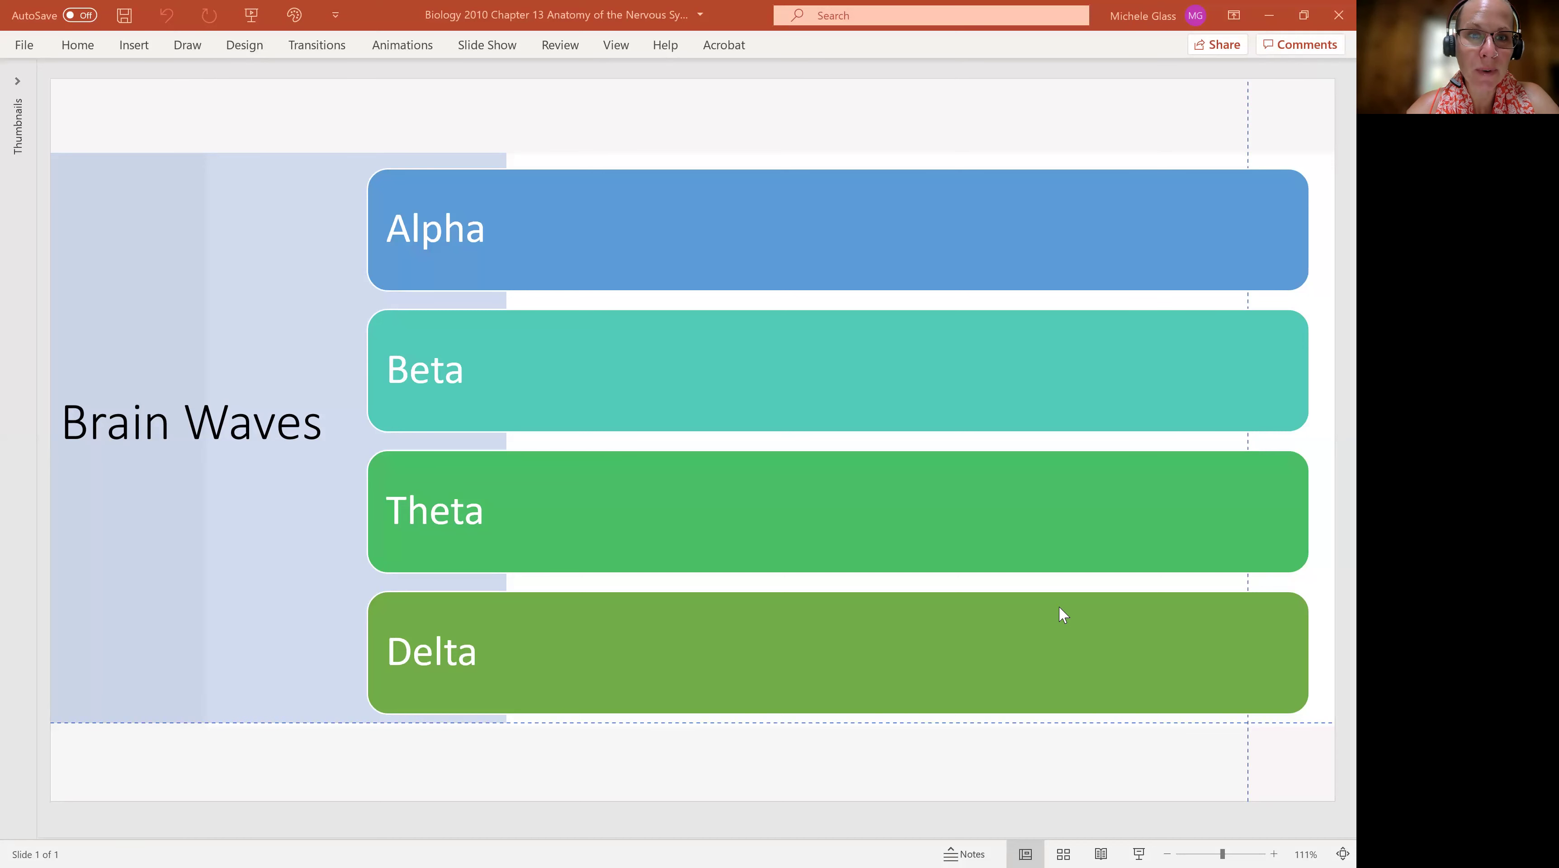
Step: Select the black pen and handwrite 'EEG' under the Brain Waves title
click(293, 18)
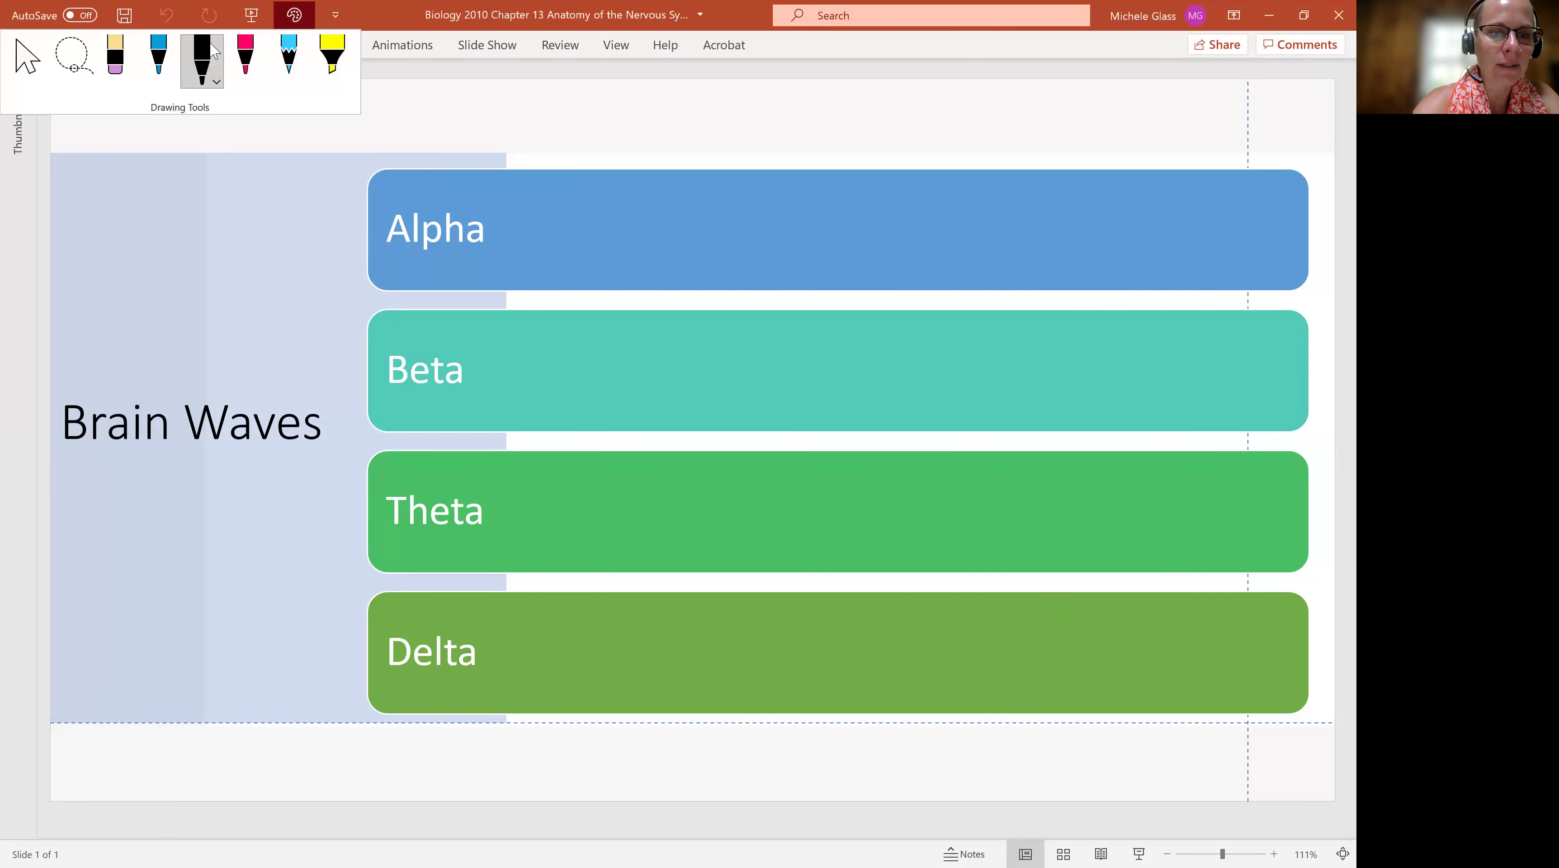
click(211, 51)
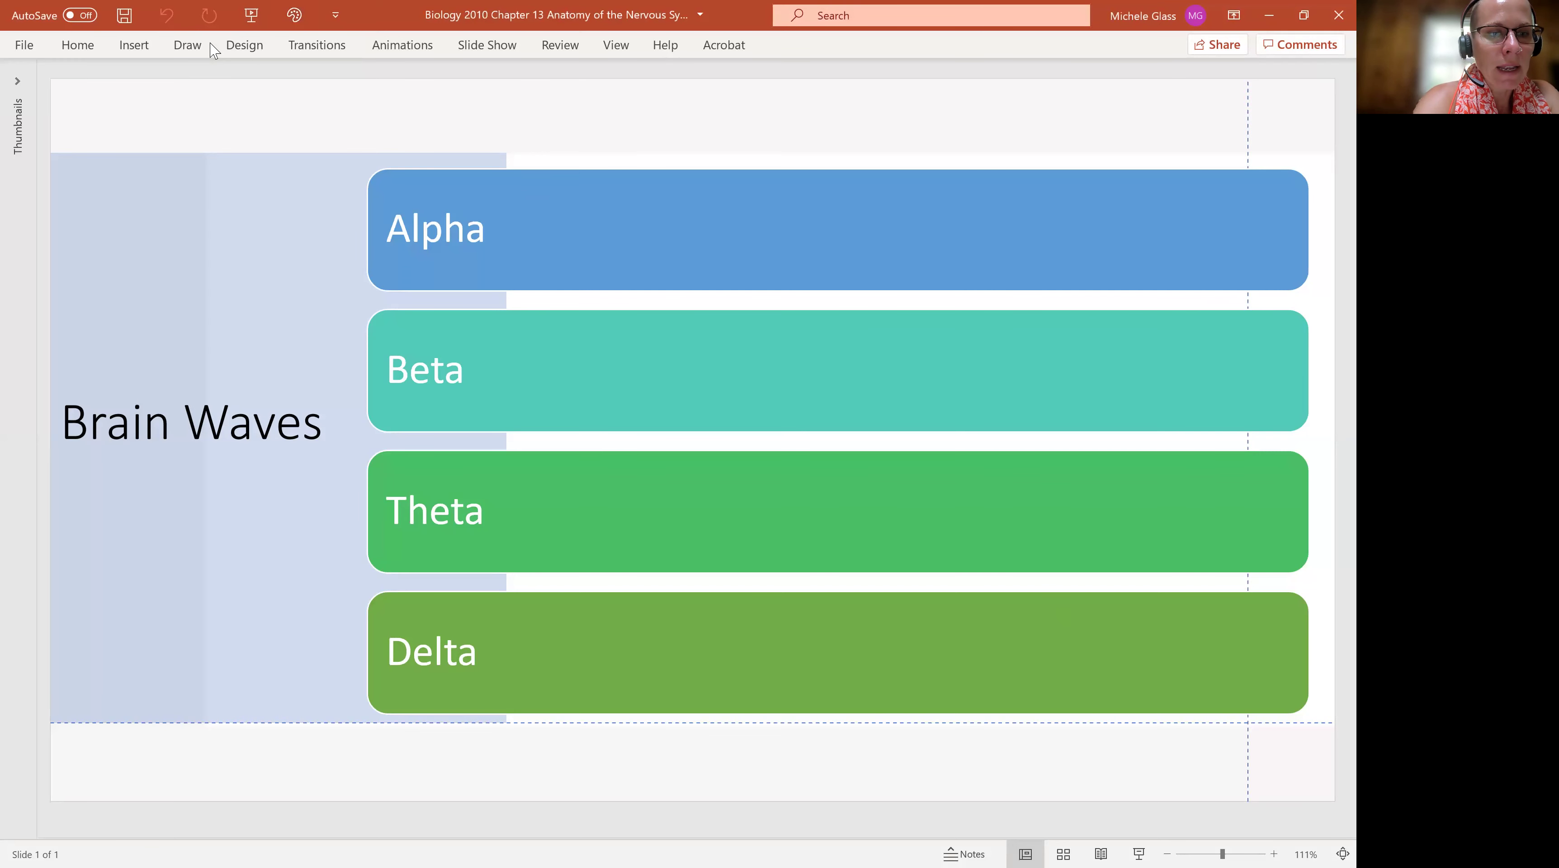
mouse_move(82, 462)
mouse_down()
mouse_move(80, 492)
mouse_move(106, 493)
mouse_move(113, 467)
mouse_move(120, 495)
mouse_move(133, 482)
mouse_up()
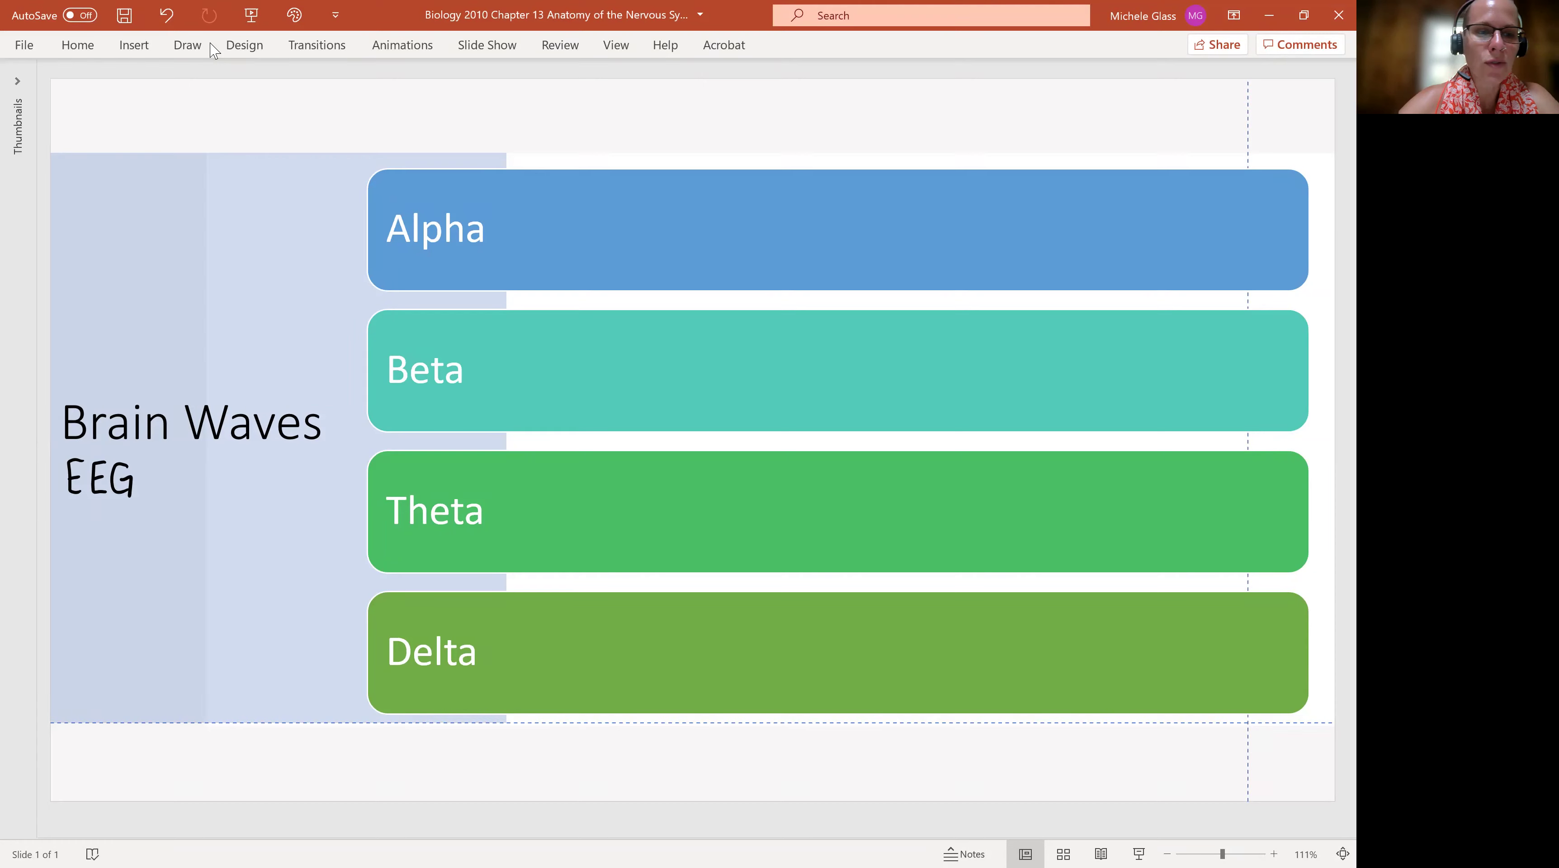
Step: Handwrite the definition 'electrical activity of brain' beneath EEG
drag(61, 563, 120, 545)
click(125, 540)
drag(122, 553, 148, 556)
drag(153, 547, 152, 554)
mouse_move(158, 530)
mouse_down()
mouse_move(160, 554)
mouse_move(186, 554)
mouse_up()
drag(199, 544, 198, 554)
mouse_move(206, 531)
mouse_down()
mouse_move(209, 554)
mouse_move(232, 540)
mouse_up()
drag(235, 541, 244, 553)
drag(237, 538, 249, 535)
drag(248, 535, 252, 561)
drag(74, 604, 131, 596)
drag(136, 596, 145, 603)
drag(148, 603, 155, 601)
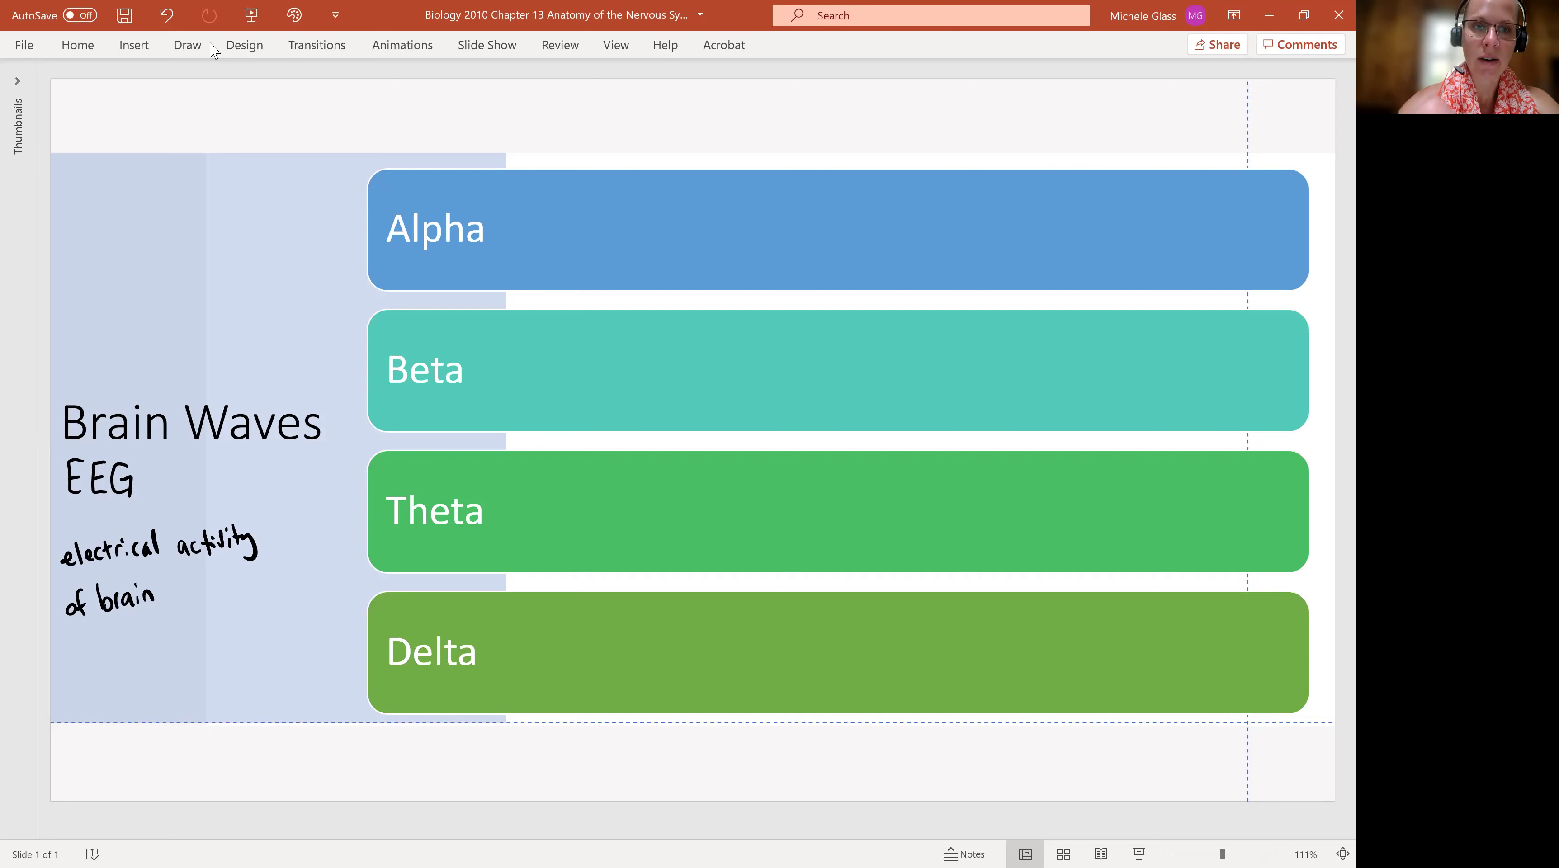
Step: Handwrite 'Healthy adult,' at the start of the Alpha box note
drag(511, 176, 509, 199)
mouse_move(517, 175)
mouse_down()
mouse_move(521, 200)
mouse_move(519, 187)
mouse_up()
drag(527, 188, 528, 199)
drag(540, 190, 537, 198)
drag(548, 176, 547, 200)
drag(555, 178, 553, 200)
drag(549, 182, 567, 200)
drag(571, 189, 576, 200)
drag(581, 190, 574, 214)
drag(614, 187, 623, 200)
drag(627, 188, 640, 199)
drag(645, 176, 646, 198)
drag(641, 182, 704, 195)
Step: Finish the first Alpha line with 'resting with eyes closed'
drag(710, 185, 707, 197)
drag(718, 177, 720, 198)
drag(712, 185, 731, 197)
mouse_move(735, 190)
mouse_down()
mouse_move(750, 196)
mouse_move(738, 211)
mouse_up()
click(787, 193)
drag(764, 184, 788, 194)
drag(793, 175, 794, 196)
drag(789, 182, 799, 182)
mouse_move(800, 174)
mouse_down()
mouse_move(808, 196)
mouse_move(827, 193)
mouse_up()
drag(831, 180, 833, 189)
mouse_move(841, 179)
mouse_down()
mouse_move(840, 204)
mouse_move(851, 196)
mouse_up()
drag(861, 182, 854, 198)
drag(878, 190, 886, 194)
drag(892, 174, 892, 196)
drag(903, 181, 902, 182)
drag(916, 178, 908, 191)
drag(919, 185, 936, 192)
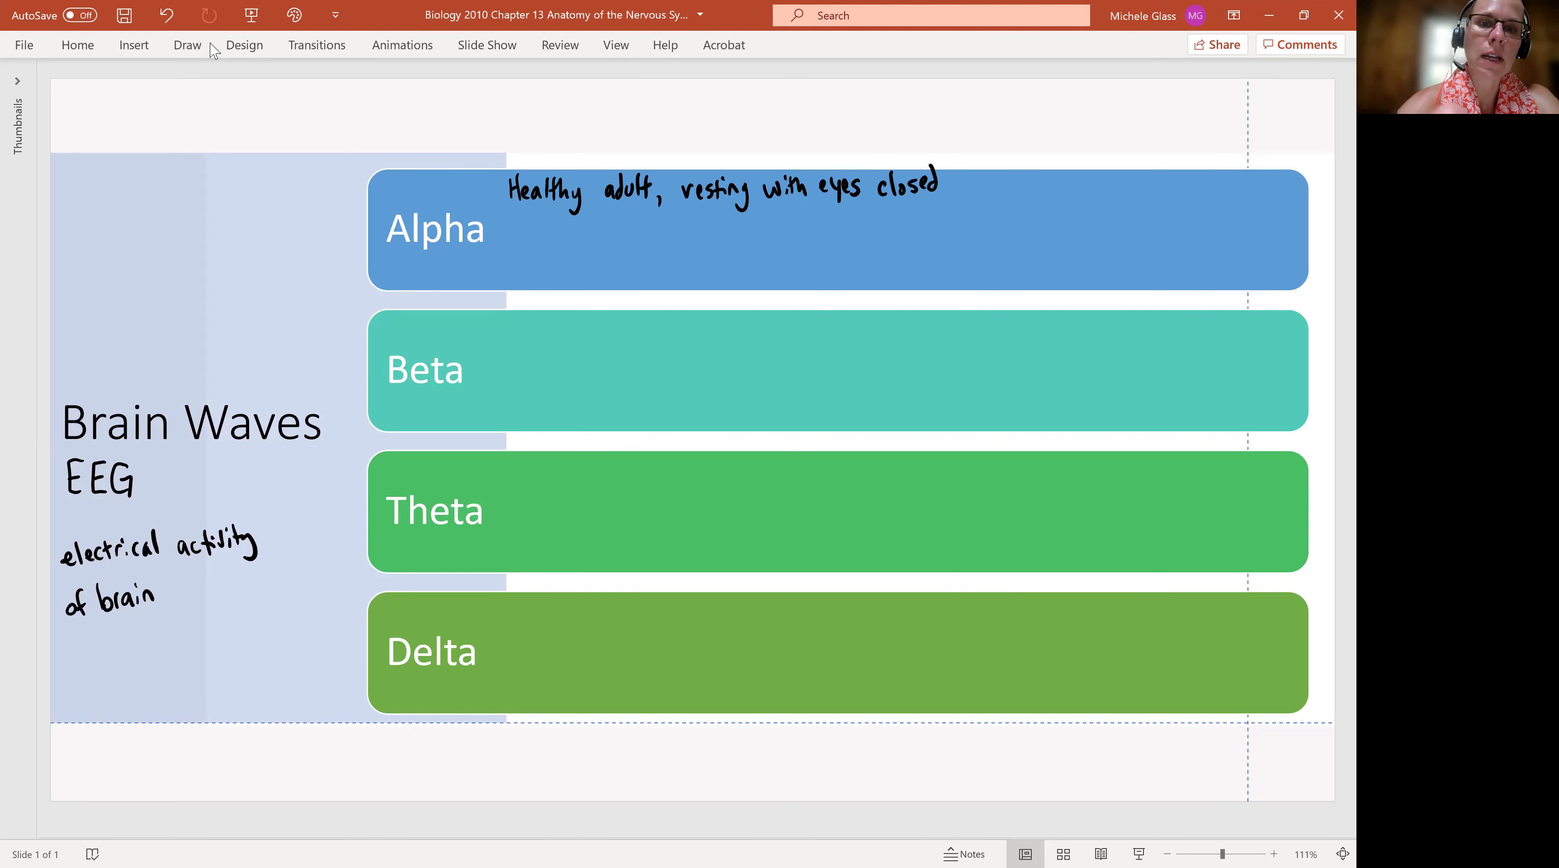
Step: Write 'absent while asleep' as a second line in the Alpha box
drag(528, 226, 530, 239)
drag(538, 216, 537, 239)
drag(553, 226, 549, 239)
drag(557, 235, 563, 239)
drag(566, 231, 572, 239)
drag(577, 223, 578, 240)
drag(573, 231, 615, 229)
drag(616, 220, 626, 239)
drag(630, 230, 630, 239)
drag(631, 226, 631, 227)
drag(635, 222, 636, 239)
drag(639, 237, 645, 235)
drag(671, 226, 673, 236)
drag(678, 228, 705, 234)
drag(710, 230, 724, 243)
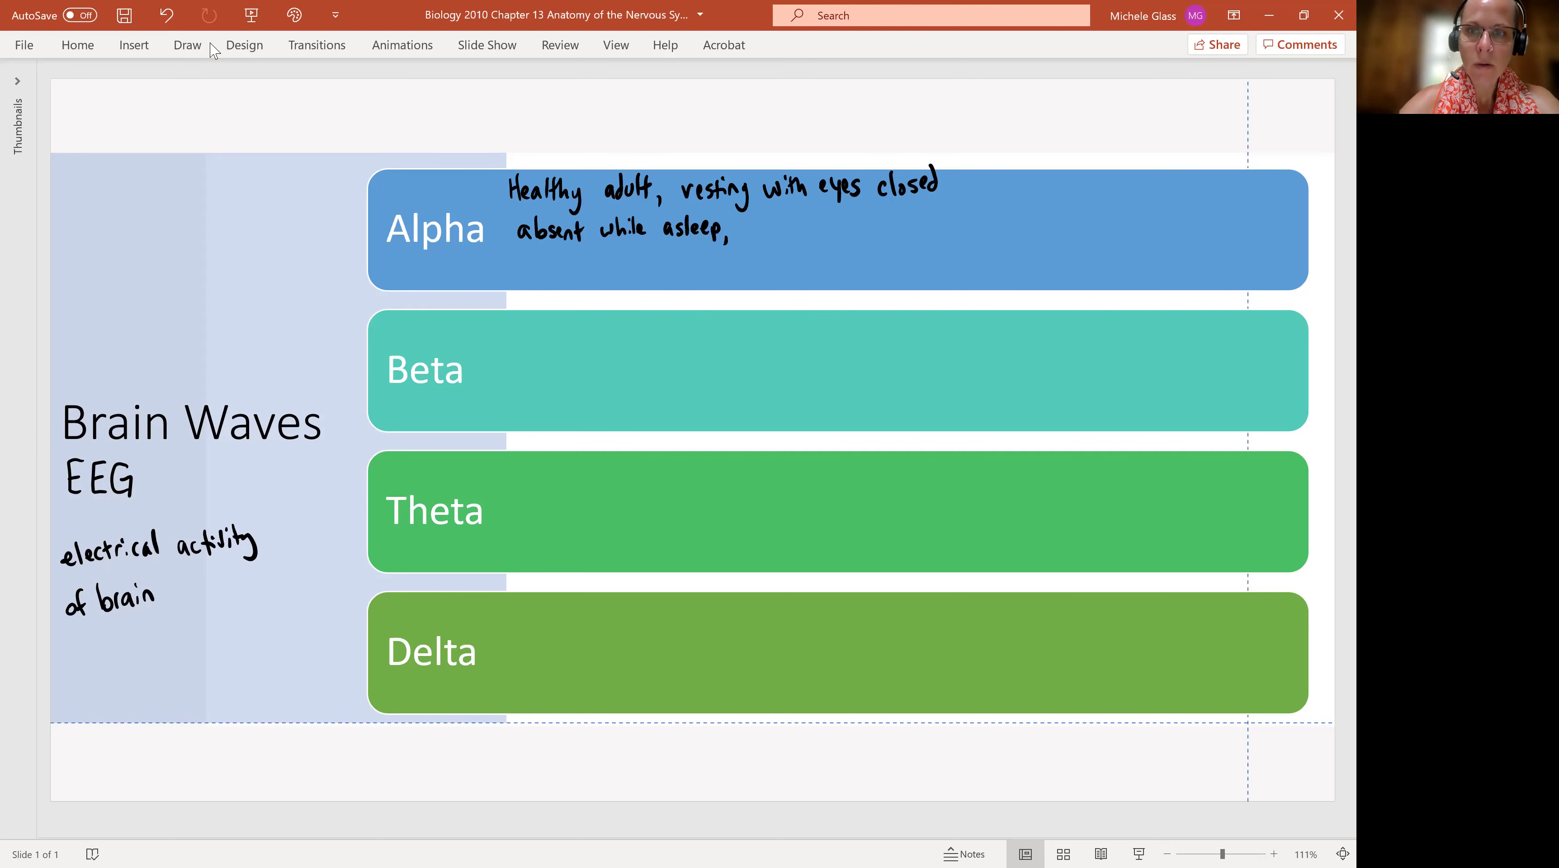
Step: Undo the stray comma after asleep and ink 'or concentrating' to end the line
key(ctrl+z)
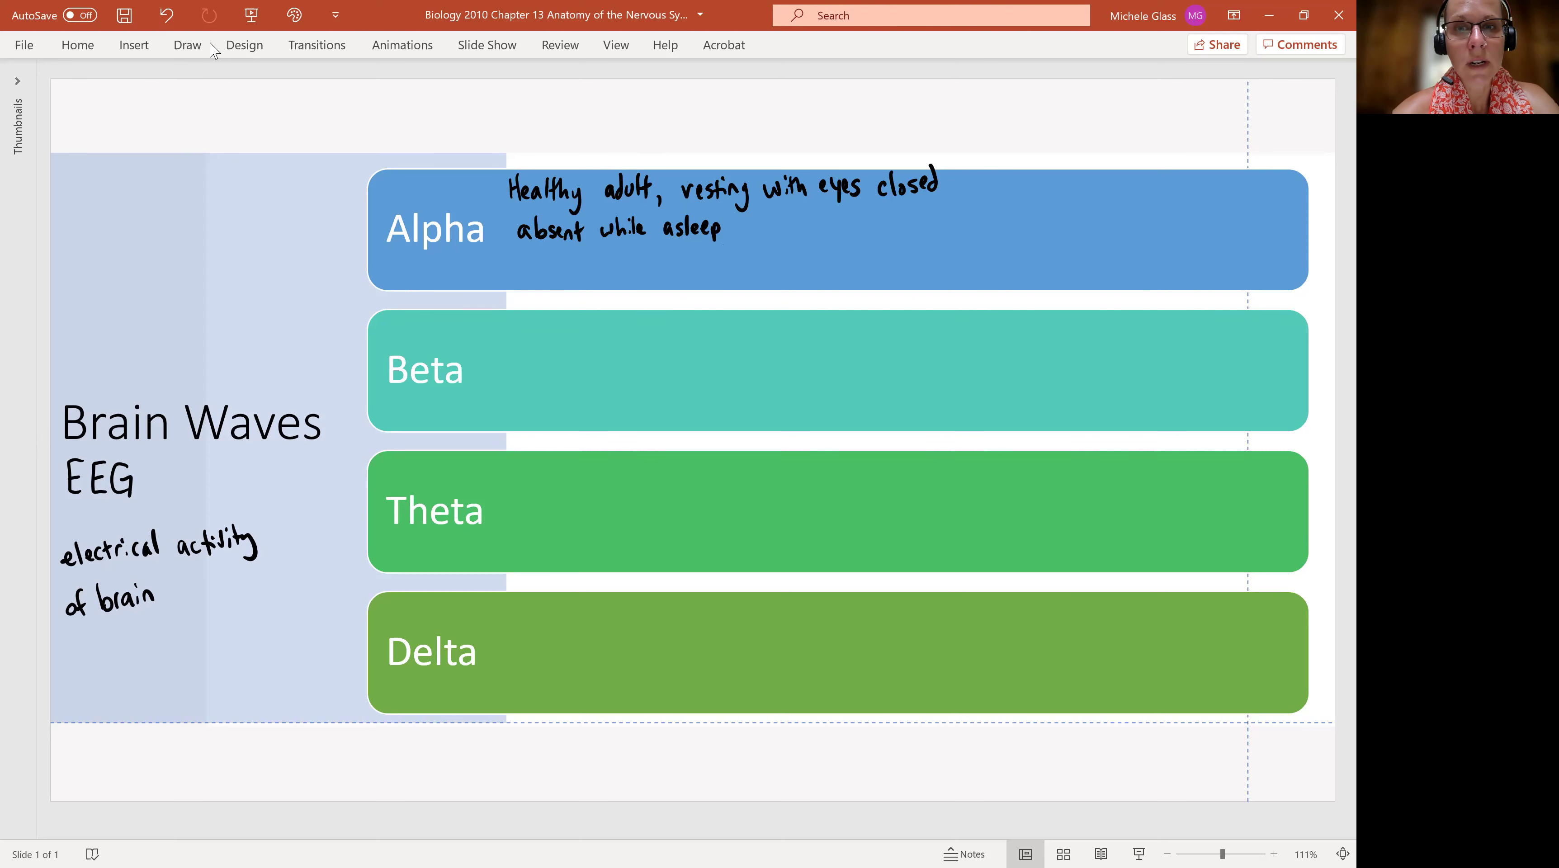
drag(746, 227, 745, 228)
drag(754, 232, 765, 223)
mouse_move(788, 225)
mouse_down()
mouse_move(784, 240)
mouse_move(811, 237)
mouse_up()
drag(817, 230, 834, 239)
drag(829, 228, 838, 227)
drag(842, 238, 848, 230)
drag(857, 231, 860, 238)
drag(853, 228, 871, 239)
drag(873, 238, 882, 231)
drag(888, 230, 887, 249)
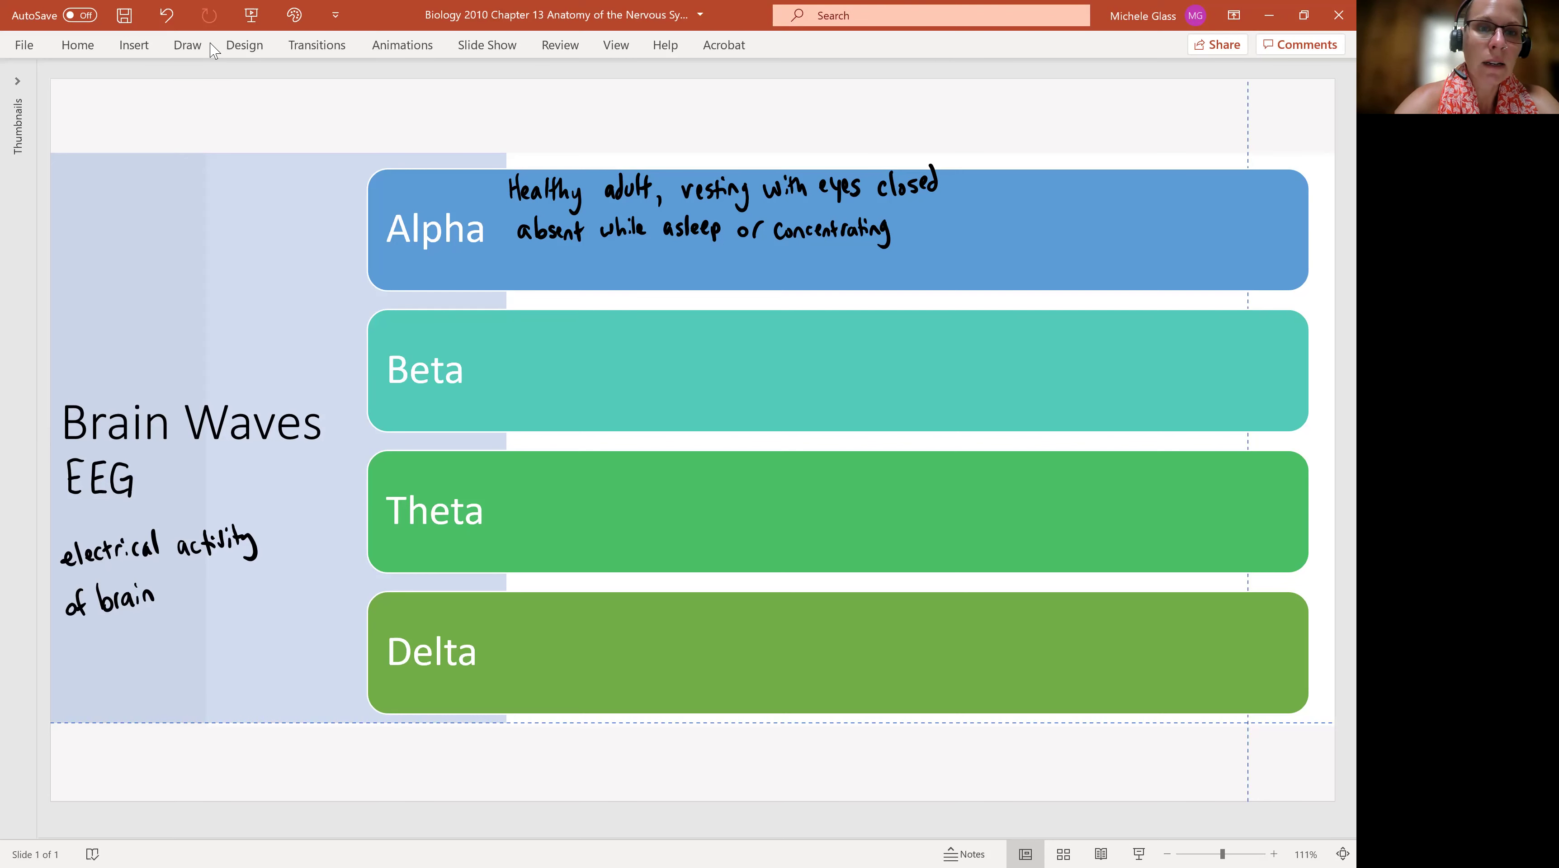
Step: Draw a curved ink arrow from Alpha to Beta and write 'focused on task' beside Beta
mouse_move(383, 224)
mouse_down()
mouse_move(333, 320)
mouse_move(360, 358)
mouse_up()
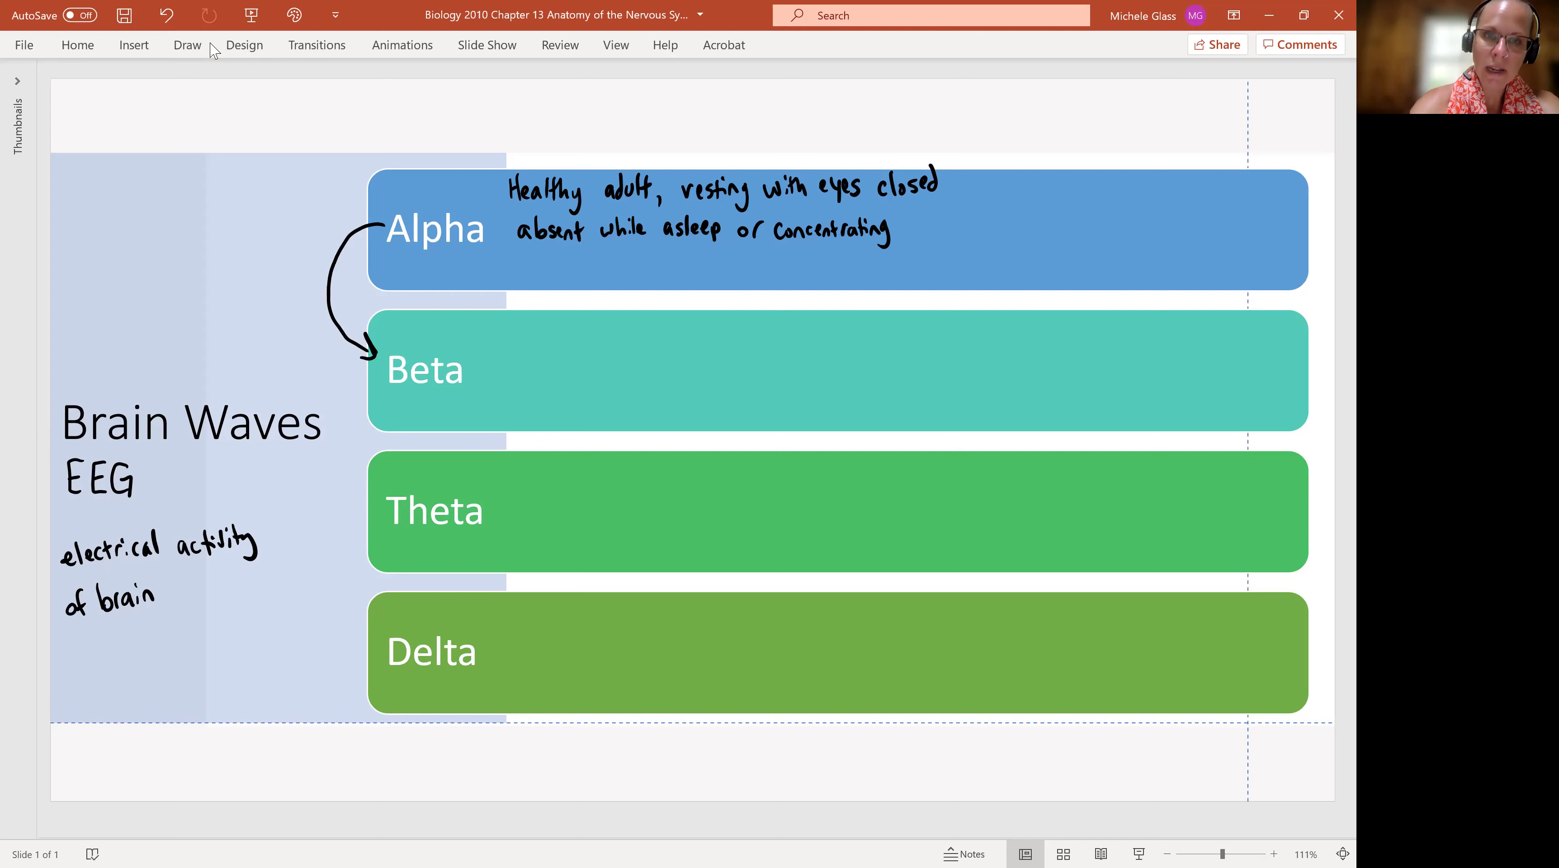
mouse_move(504, 321)
mouse_down()
mouse_move(497, 357)
mouse_move(514, 344)
mouse_move(526, 357)
mouse_up()
drag(532, 343, 540, 356)
click(553, 348)
drag(548, 341, 556, 356)
drag(567, 346, 568, 327)
drag(600, 338, 647, 353)
drag(639, 336, 654, 335)
click(674, 335)
drag(667, 340, 672, 350)
drag(685, 327, 685, 352)
drag(695, 331, 696, 351)
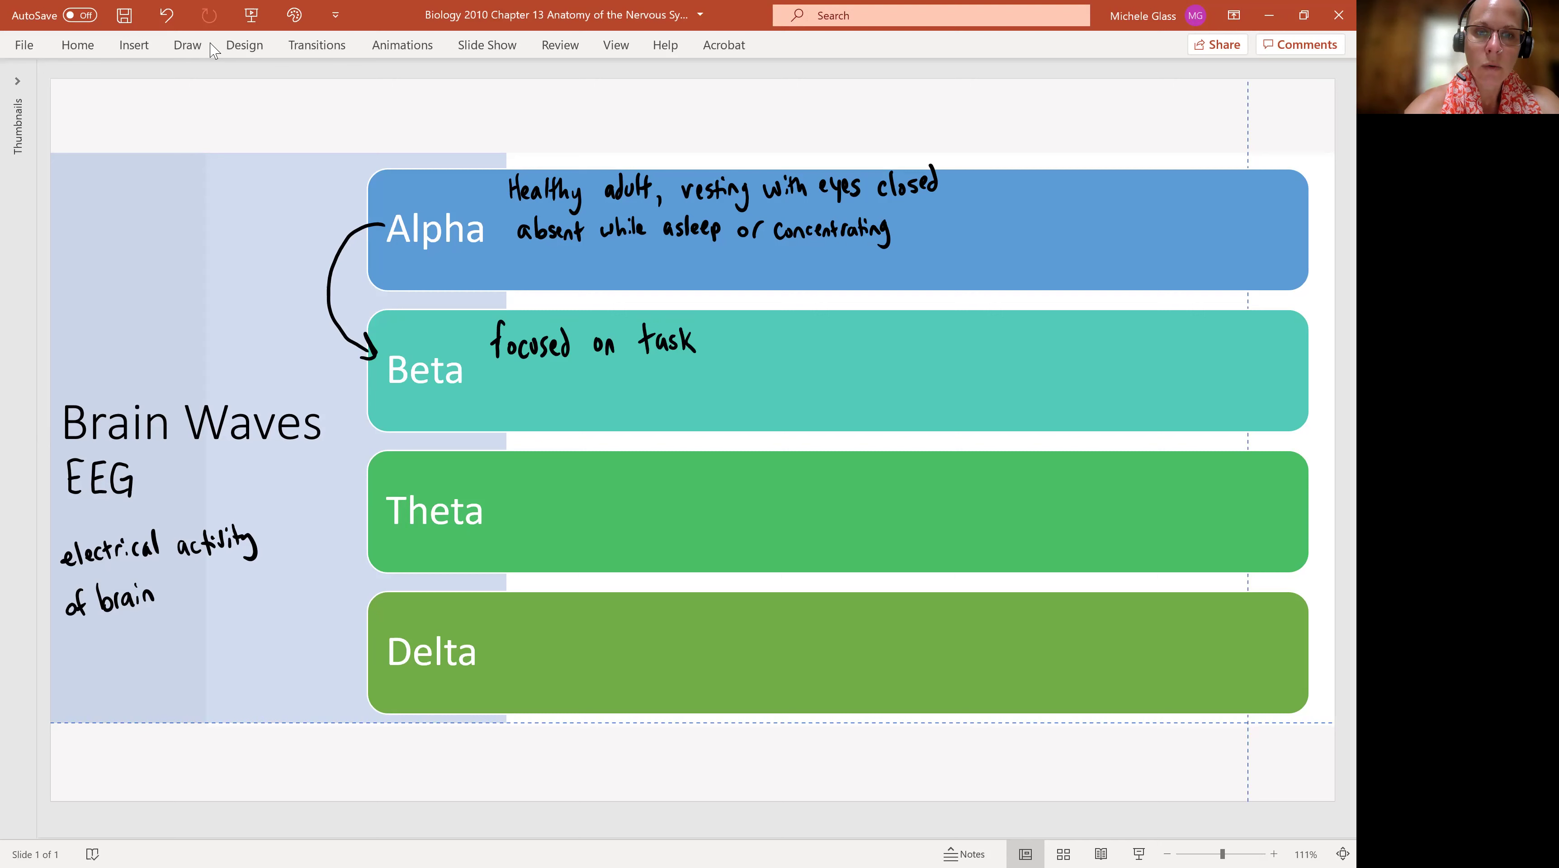
Step: Handwrite 'under stress' below 'focused on task' in the Beta box
drag(493, 378, 518, 394)
drag(527, 382, 535, 395)
drag(541, 384, 552, 381)
mouse_move(586, 378)
mouse_down()
mouse_move(575, 393)
mouse_move(596, 396)
mouse_up()
drag(589, 382, 601, 381)
drag(601, 384, 619, 394)
drag(629, 374, 621, 394)
drag(643, 374, 633, 395)
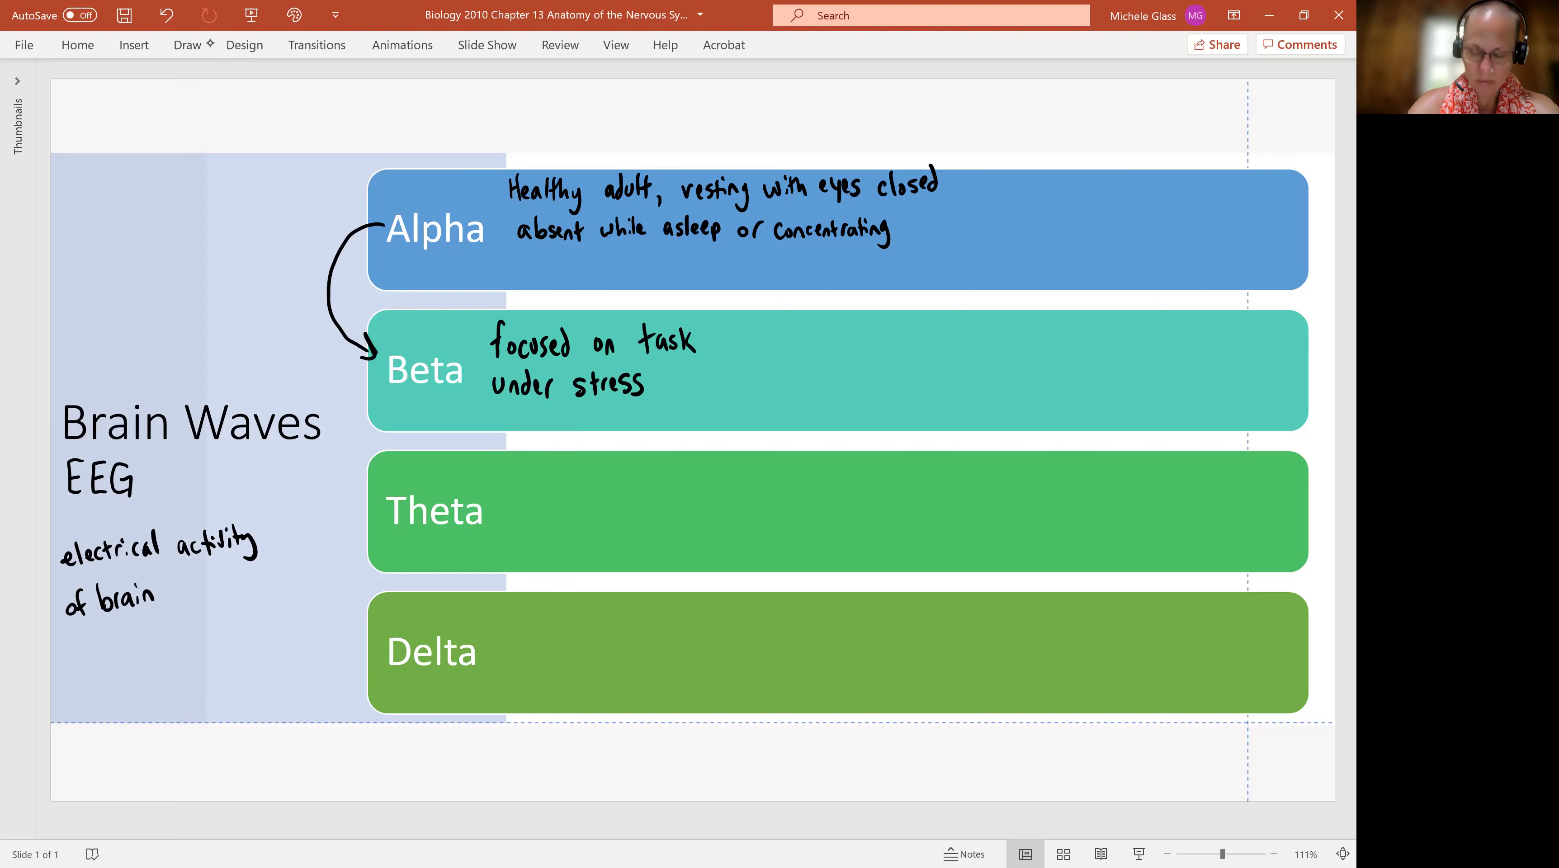
Step: Ink 'psychological tension' to the right of 'focused on task' in Beta
drag(804, 328, 809, 346)
drag(821, 333, 827, 356)
drag(846, 333, 845, 343)
drag(855, 316, 859, 343)
drag(868, 331, 866, 333)
mouse_move(875, 316)
mouse_down()
mouse_move(875, 342)
mouse_move(882, 332)
mouse_up()
drag(898, 330, 892, 354)
drag(905, 333, 914, 344)
drag(926, 333, 927, 344)
mouse_move(934, 317)
mouse_down()
mouse_move(933, 344)
mouse_move(958, 342)
mouse_up()
drag(952, 332, 964, 330)
drag(962, 335, 970, 342)
drag(973, 334, 984, 342)
mouse_move(990, 325)
mouse_down()
mouse_move(986, 344)
mouse_move(1001, 343)
mouse_up()
drag(1008, 333, 1007, 334)
drag(1013, 335, 1023, 343)
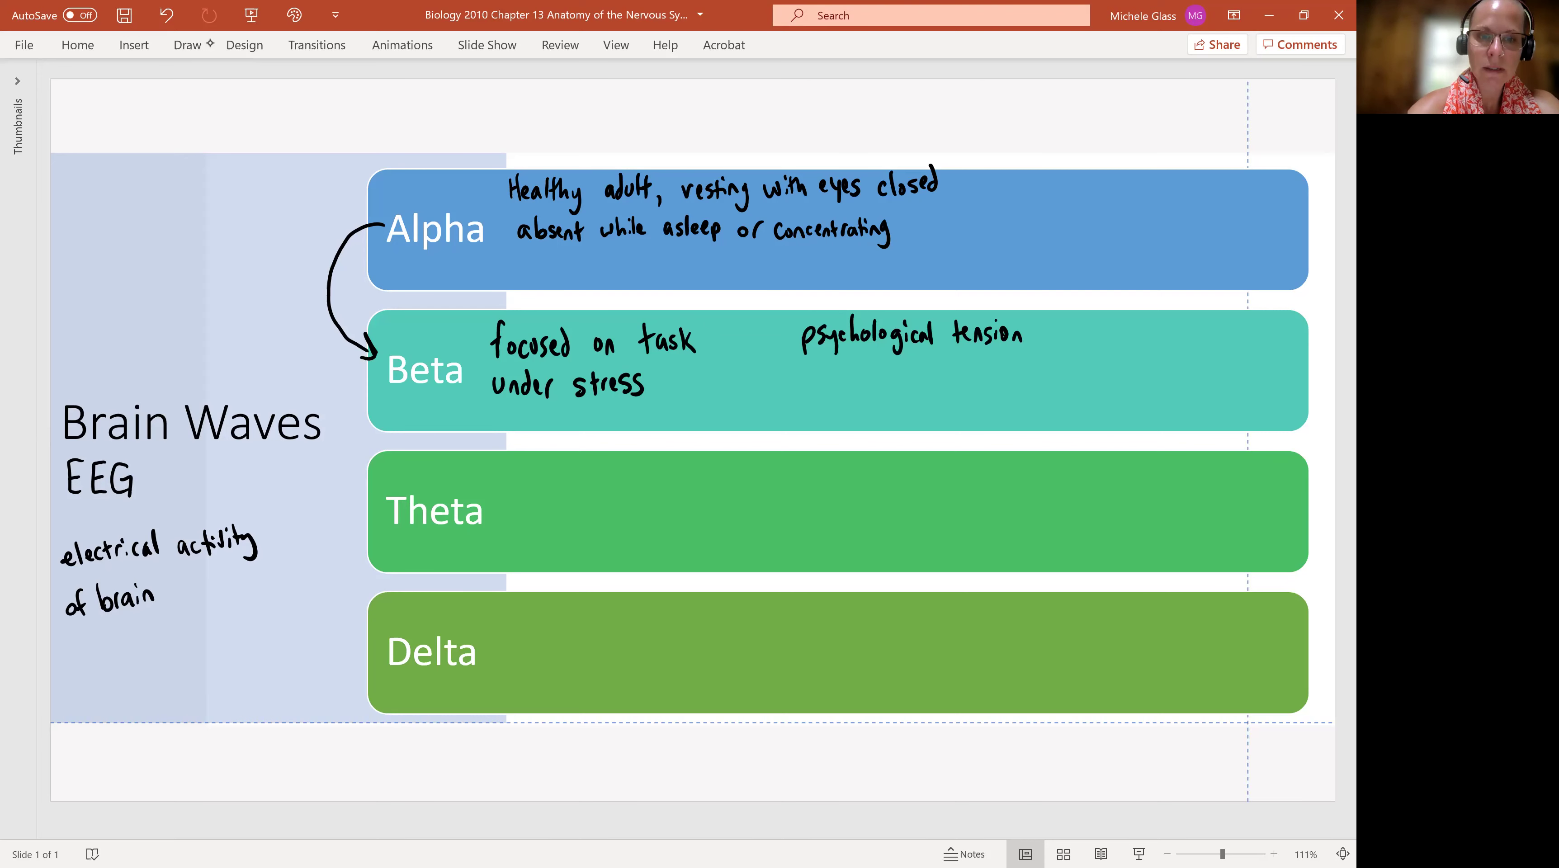
Step: Start the Theta note by handwriting 'mostly in children'
drag(511, 485, 532, 485)
drag(541, 475, 540, 475)
drag(554, 471, 556, 485)
drag(565, 462, 571, 497)
drag(603, 472, 604, 481)
drag(602, 464, 603, 465)
drag(609, 482, 623, 481)
drag(661, 470, 663, 484)
drag(666, 461, 679, 483)
drag(684, 457, 687, 483)
drag(697, 472, 699, 457)
drag(704, 482, 721, 481)
drag(722, 482, 794, 464)
Step: Complete the Theta note with 'or frustrated adults'
drag(826, 457, 827, 484)
drag(838, 472, 843, 469)
drag(843, 468, 854, 467)
drag(858, 472, 855, 481)
drag(866, 459, 869, 481)
drag(862, 468, 874, 467)
drag(875, 480, 884, 469)
drag(896, 471, 906, 483)
drag(899, 469, 910, 468)
drag(909, 476, 915, 480)
drag(917, 471, 917, 481)
drag(947, 470, 948, 481)
drag(956, 471, 973, 478)
drag(979, 457, 978, 480)
drag(987, 459, 986, 479)
mouse_move(981, 467)
mouse_down()
mouse_move(993, 462)
mouse_move(985, 478)
mouse_up()
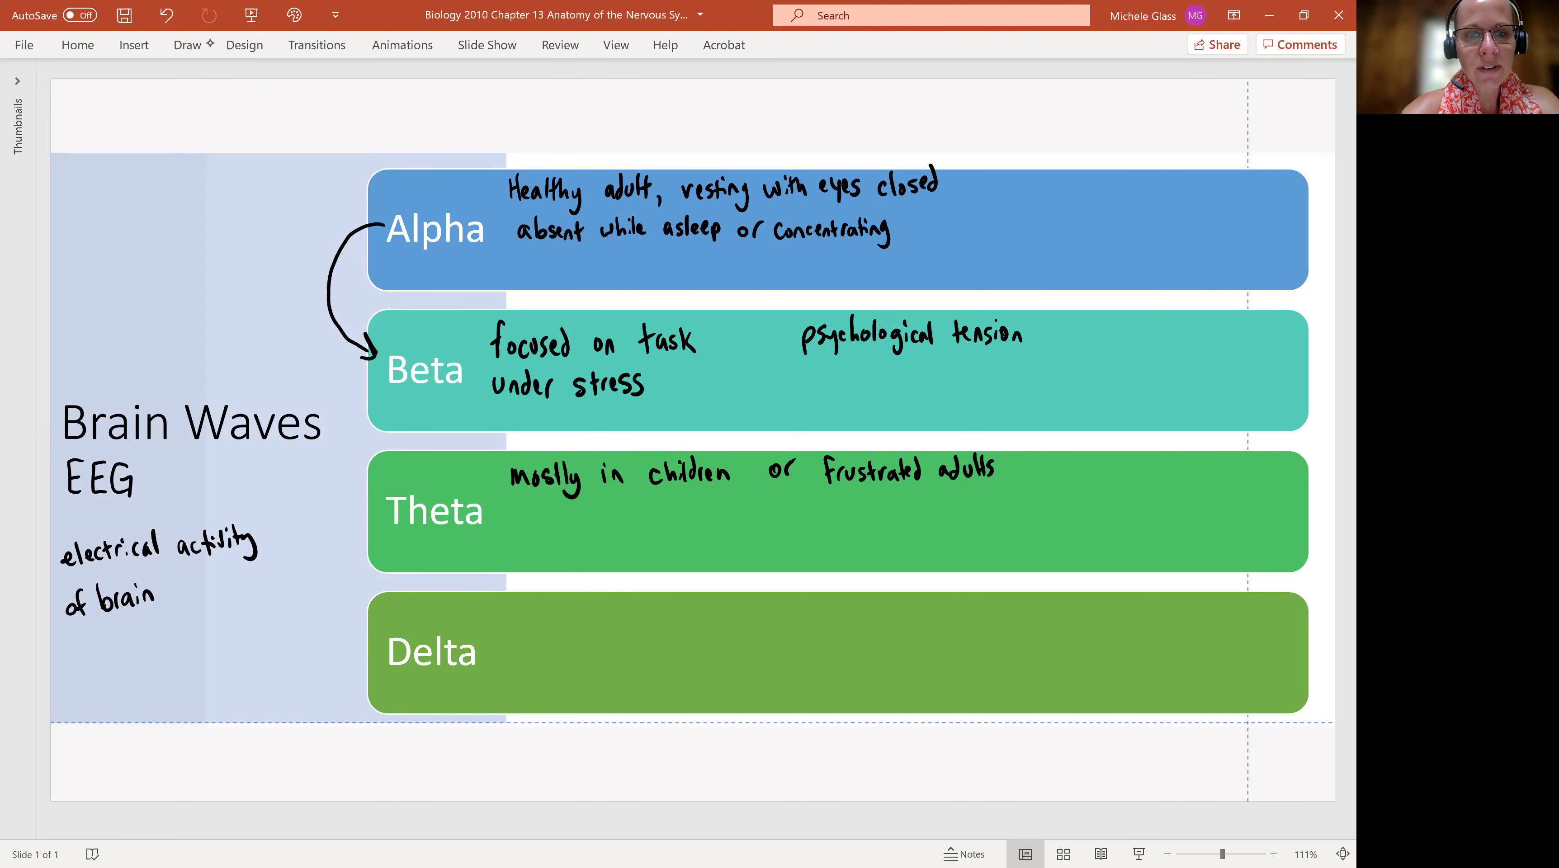
Step: Handwrite 'can indicate tumor' as a second line beneath the existing Theta note
click(538, 527)
mouse_move(527, 520)
mouse_down()
mouse_move(529, 540)
mouse_move(562, 540)
mouse_up()
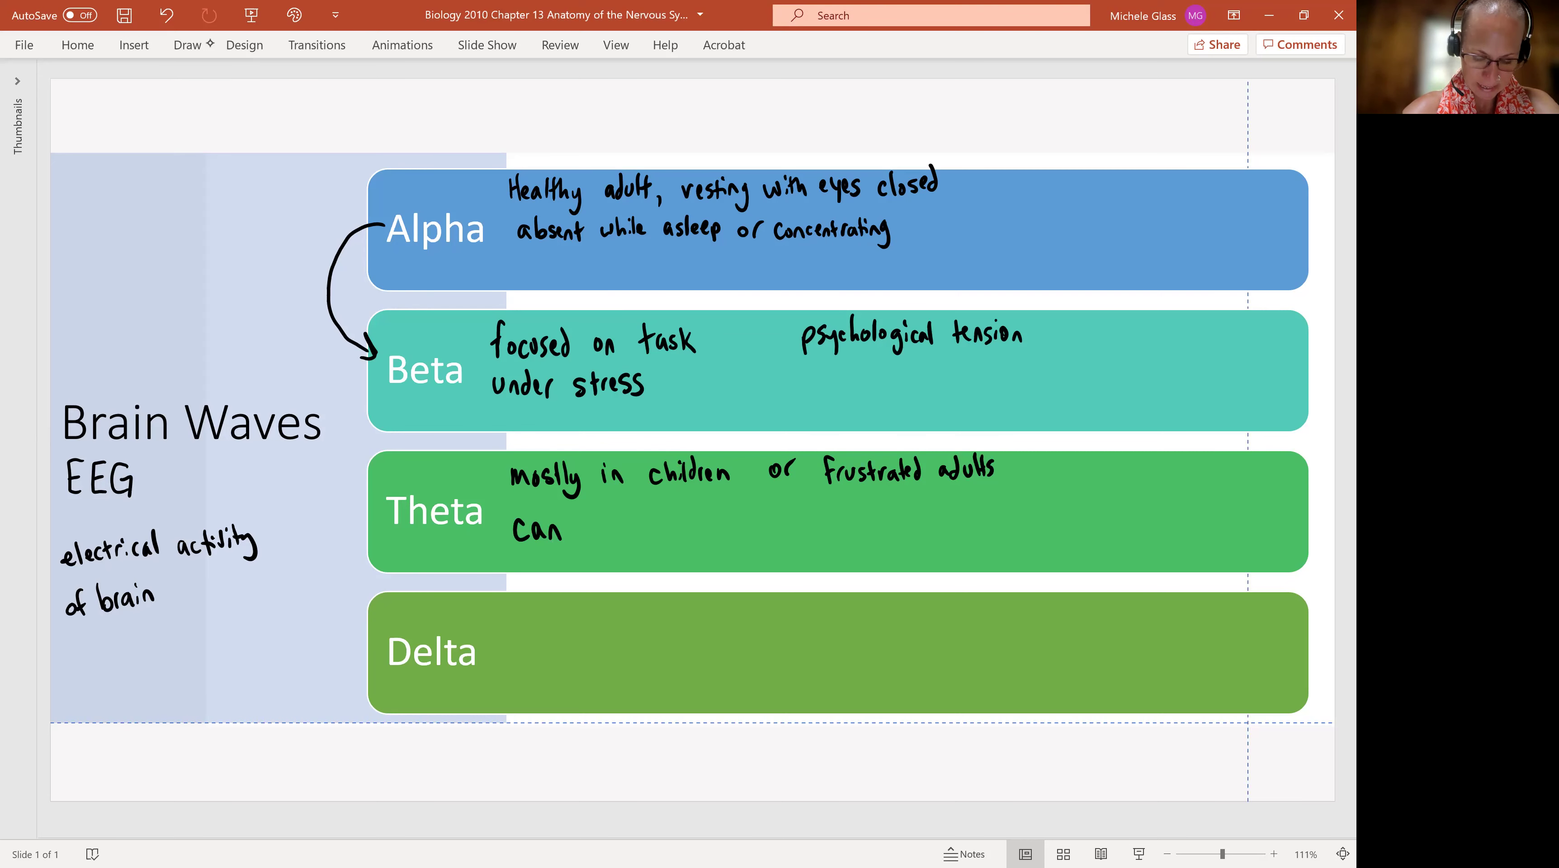
drag(597, 522, 599, 537)
drag(606, 526, 617, 539)
mouse_move(625, 530)
mouse_down()
mouse_move(627, 515)
mouse_move(632, 538)
mouse_up()
drag(638, 536, 640, 539)
drag(650, 529, 651, 540)
drag(657, 521, 658, 542)
drag(653, 530, 664, 527)
drag(667, 535, 710, 540)
drag(703, 525, 717, 523)
drag(719, 522, 753, 527)
click(751, 530)
drag(764, 540, 772, 531)
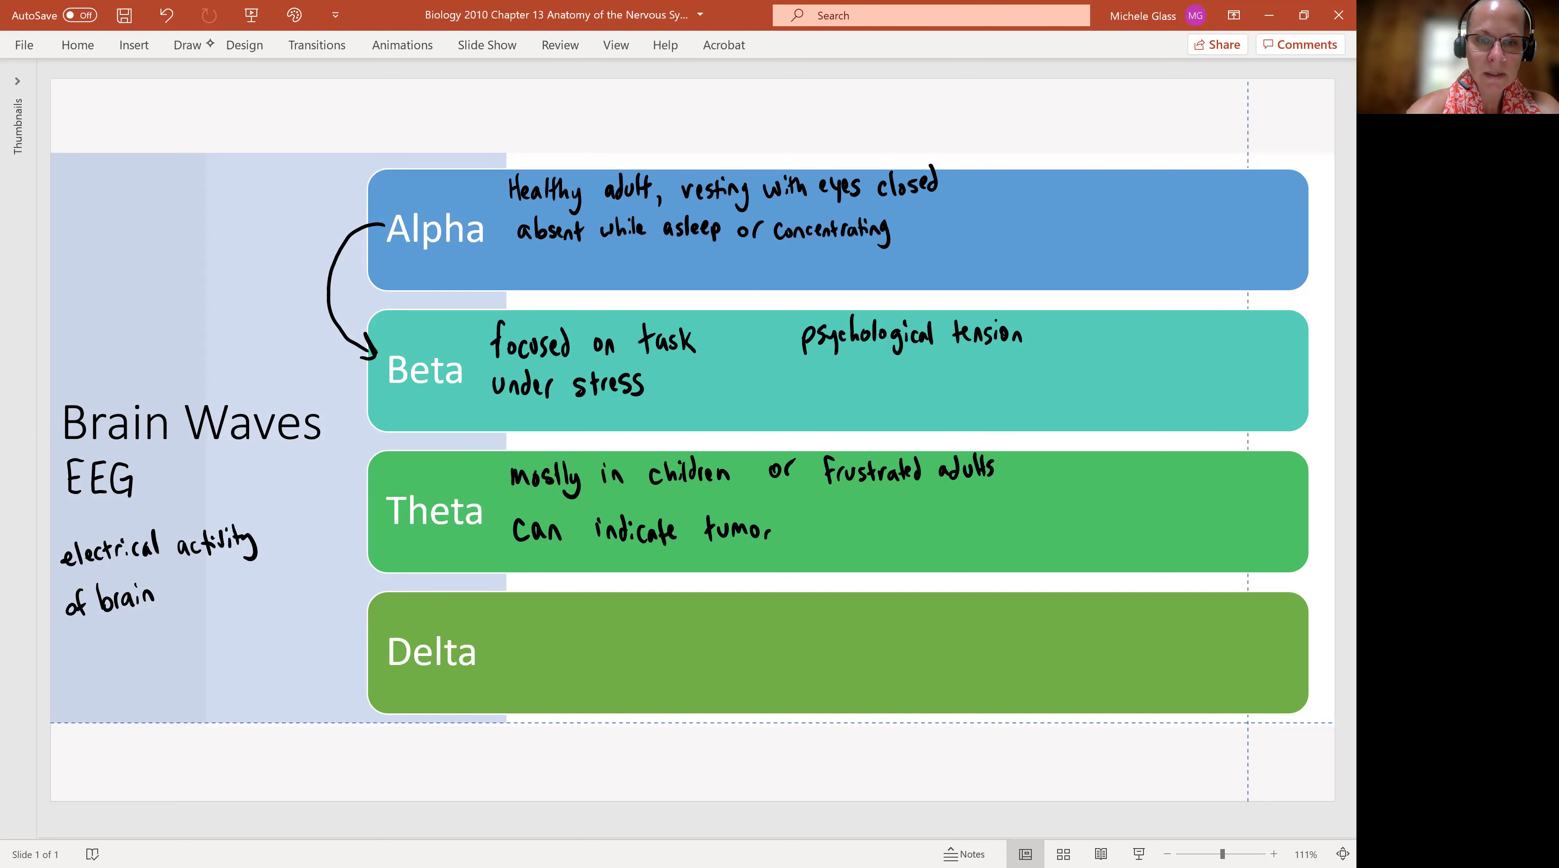
Step: Handwrite 'deep sleep' on the left side of the Delta box
drag(513, 608, 510, 624)
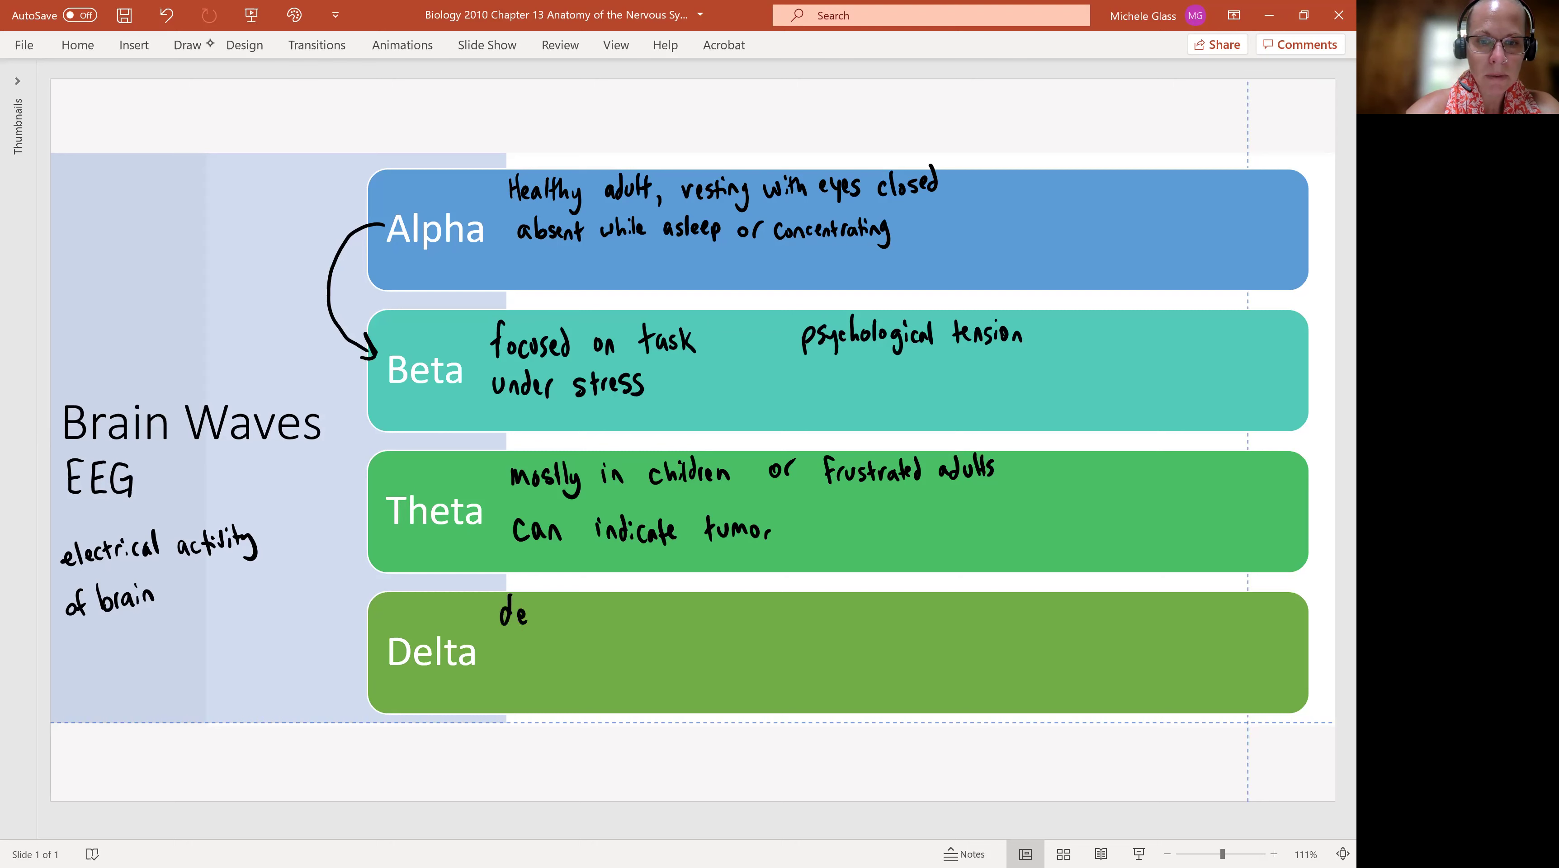
drag(530, 616, 551, 632)
drag(577, 605, 573, 622)
mouse_move(590, 596)
mouse_down()
mouse_move(592, 621)
mouse_move(615, 623)
mouse_up()
drag(618, 610, 620, 632)
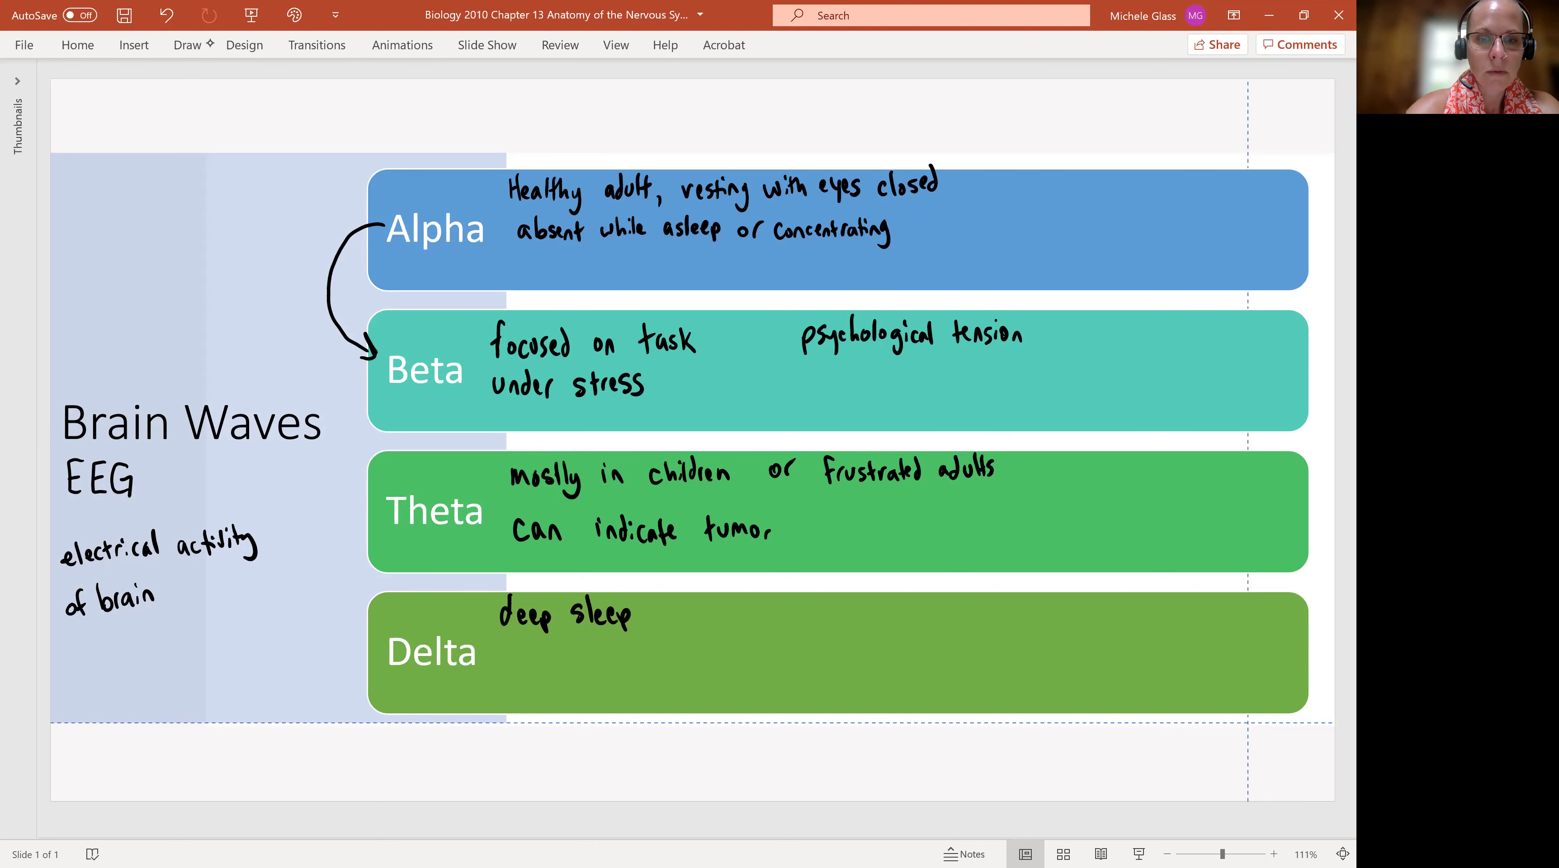
Step: Start a second Delta line below 'deep sleep' by inking 'developing'
drag(513, 657, 515, 673)
drag(524, 658, 534, 671)
drag(535, 658, 551, 671)
drag(565, 658, 564, 659)
drag(577, 658, 585, 672)
drag(584, 651, 585, 653)
drag(591, 671, 601, 671)
mouse_move(613, 660)
mouse_down()
mouse_move(610, 683)
mouse_move(650, 668)
mouse_up()
Step: Complete the second line so it reads 'developing infant brain'
drag(655, 671, 661, 648)
drag(652, 658, 662, 657)
drag(672, 656, 684, 664)
drag(689, 642, 692, 665)
drag(683, 654, 697, 652)
drag(709, 644, 722, 670)
mouse_move(728, 668)
mouse_down()
mouse_move(741, 653)
mouse_move(747, 667)
mouse_up()
drag(752, 657, 753, 668)
drag(751, 650, 752, 651)
drag(756, 667, 764, 658)
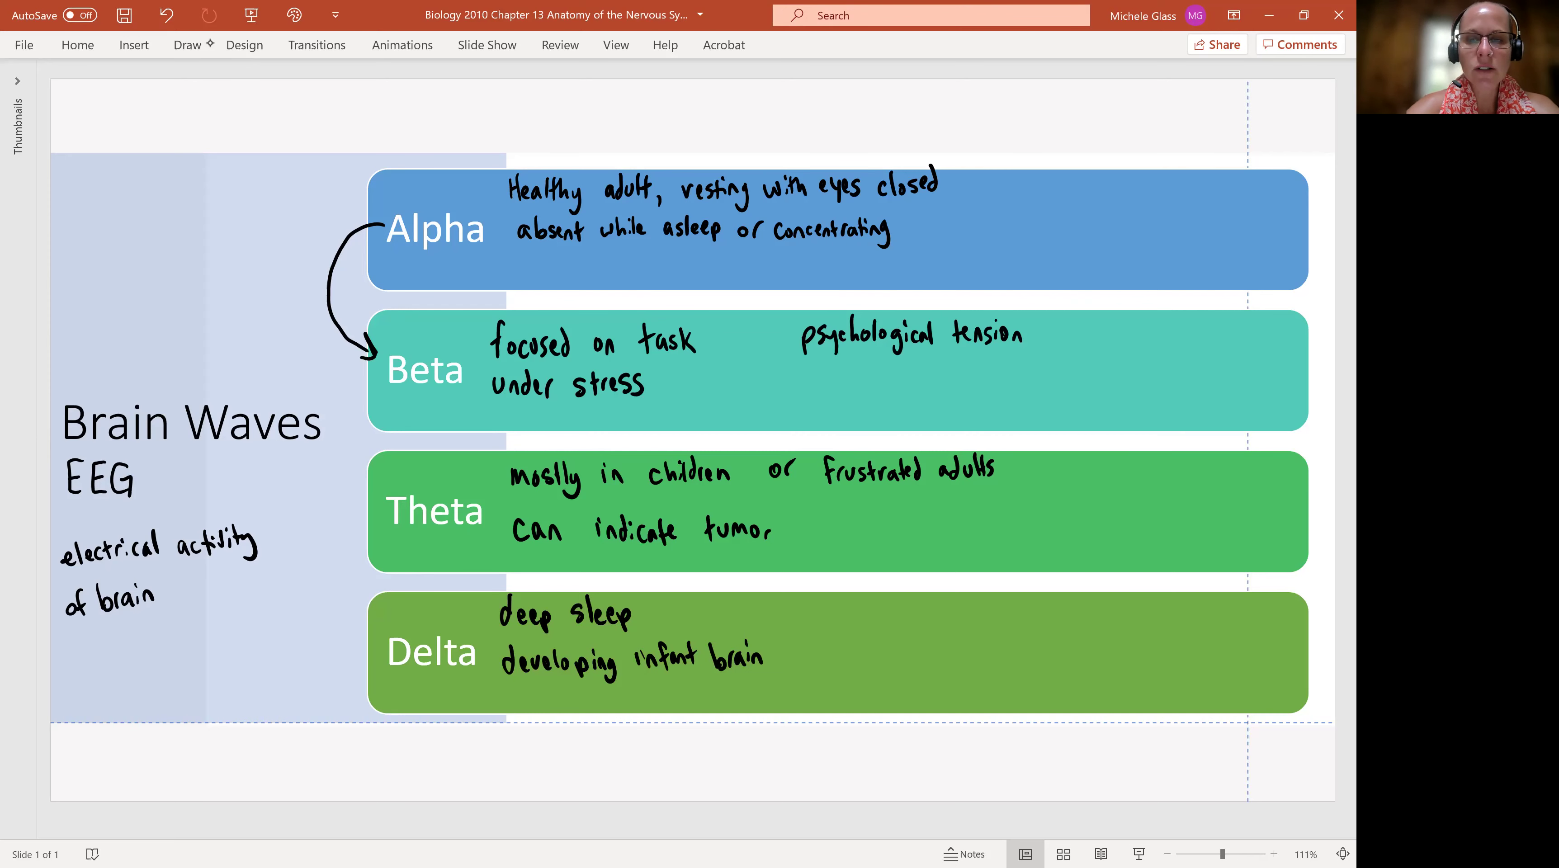
Step: Ink 'awake adult =' to the right of 'deep sleep' in the Delta box
mouse_move(848, 610)
mouse_down()
mouse_move(851, 624)
mouse_move(905, 620)
mouse_up()
drag(929, 610, 932, 623)
drag(944, 612, 945, 623)
drag(954, 603, 967, 601)
drag(968, 602, 970, 622)
drag(964, 611, 974, 609)
click(984, 607)
click(985, 616)
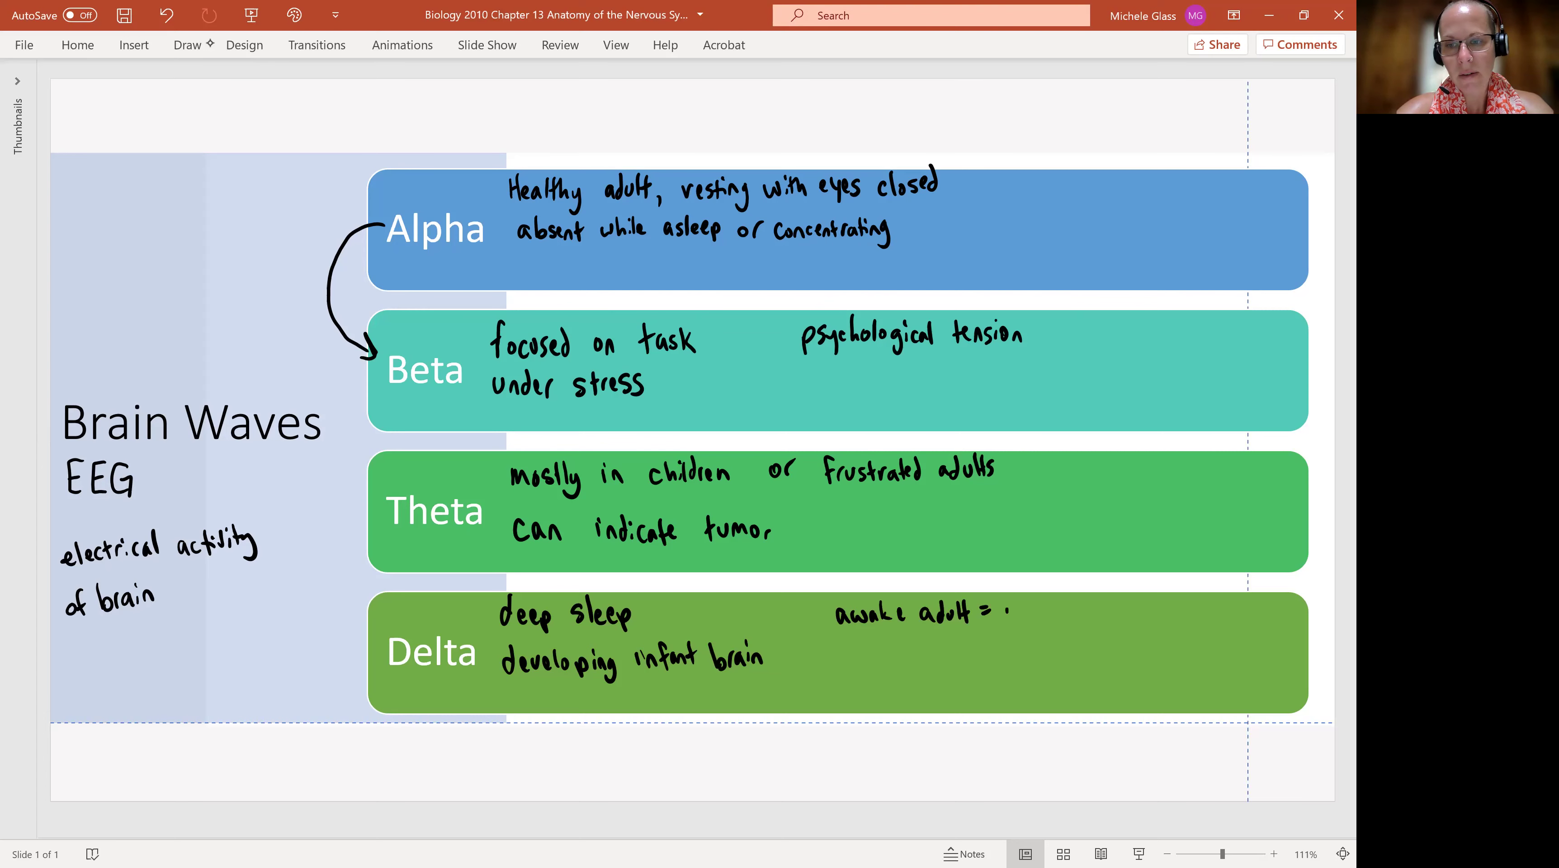
Step: Write 'tumor' after the equals sign as the first awake-adult cause
drag(1007, 609, 1008, 625)
drag(1003, 615, 1012, 614)
drag(1013, 616, 1039, 623)
drag(1048, 614, 1046, 615)
drag(1052, 623, 1060, 614)
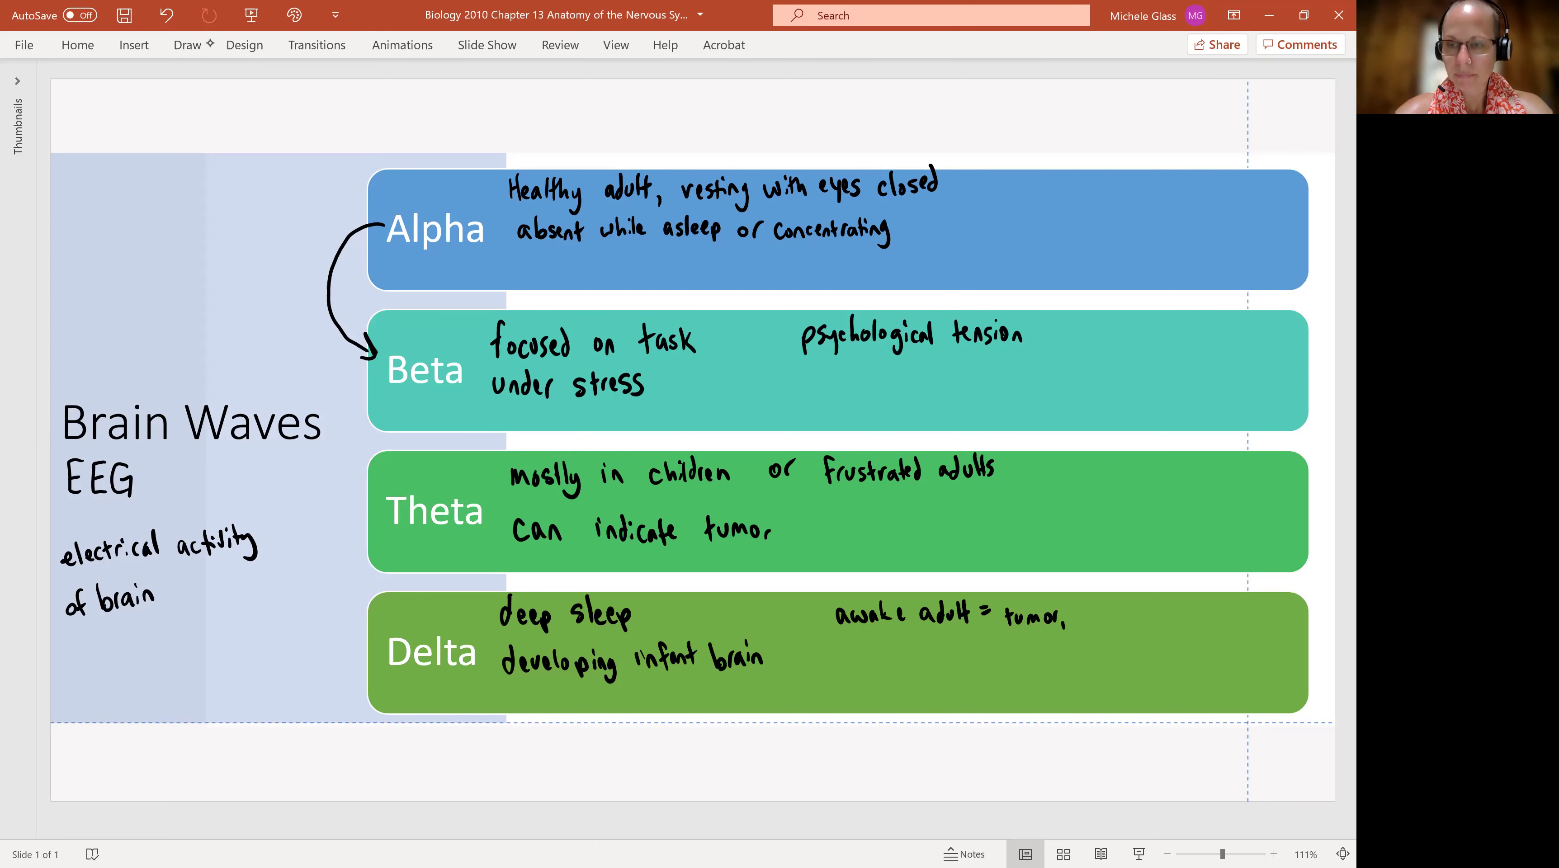
Step: Add 'vascular blockage' after 'tumor' in the Delta list
drag(1078, 608, 1103, 623)
mouse_move(1114, 609)
mouse_down()
mouse_move(1107, 622)
mouse_move(1136, 611)
mouse_up()
drag(1140, 600, 1141, 621)
drag(1153, 609, 1151, 623)
drag(1156, 612, 1188, 620)
mouse_move(1203, 600)
mouse_down()
mouse_move(1204, 623)
mouse_move(1213, 610)
mouse_up()
drag(1225, 609, 1238, 620)
drag(1246, 612, 1243, 619)
drag(1254, 612, 1254, 635)
drag(1260, 616, 1269, 630)
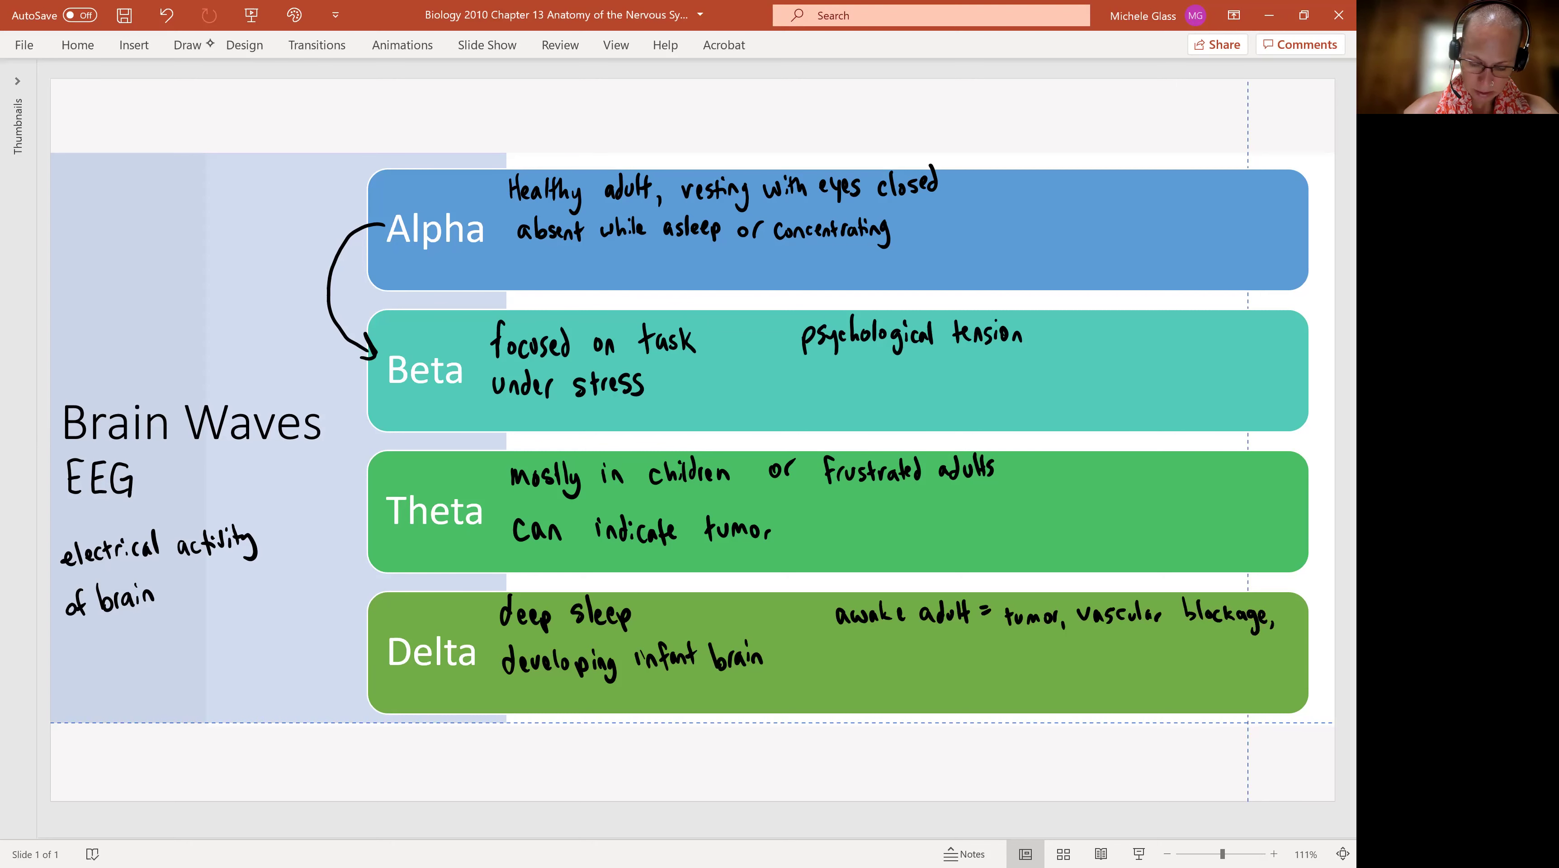
Step: Handwrite 'inflammation' on the next line of the Delta list
drag(864, 641, 866, 652)
click(890, 635)
drag(873, 642, 884, 655)
mouse_move(904, 634)
mouse_down()
mouse_move(902, 655)
mouse_move(920, 654)
mouse_up()
drag(924, 653, 954, 655)
drag(956, 646, 963, 654)
drag(971, 633, 976, 653)
drag(988, 638, 1001, 653)
drag(1010, 649, 1007, 658)
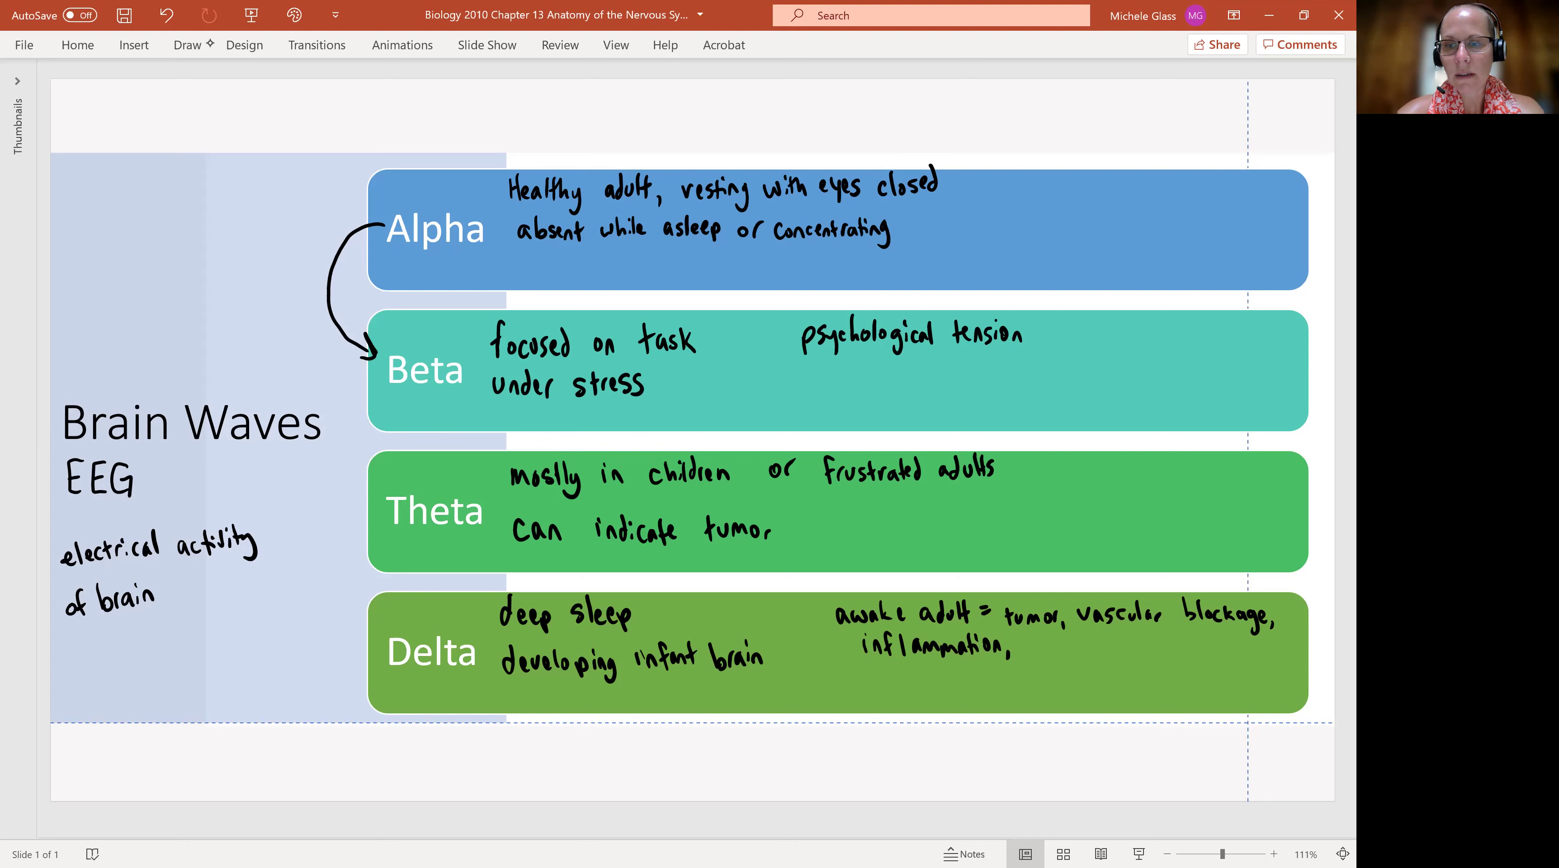
Step: Finish the Delta list with 'brain damage' after 'inflammation'
drag(1028, 635, 1034, 654)
drag(1044, 640, 1053, 654)
drag(1059, 643, 1071, 655)
drag(1092, 645, 1092, 655)
drag(1097, 655, 1104, 654)
drag(1109, 654, 1124, 653)
mouse_move(1135, 643)
mouse_down()
mouse_move(1136, 669)
mouse_move(1163, 651)
mouse_up()
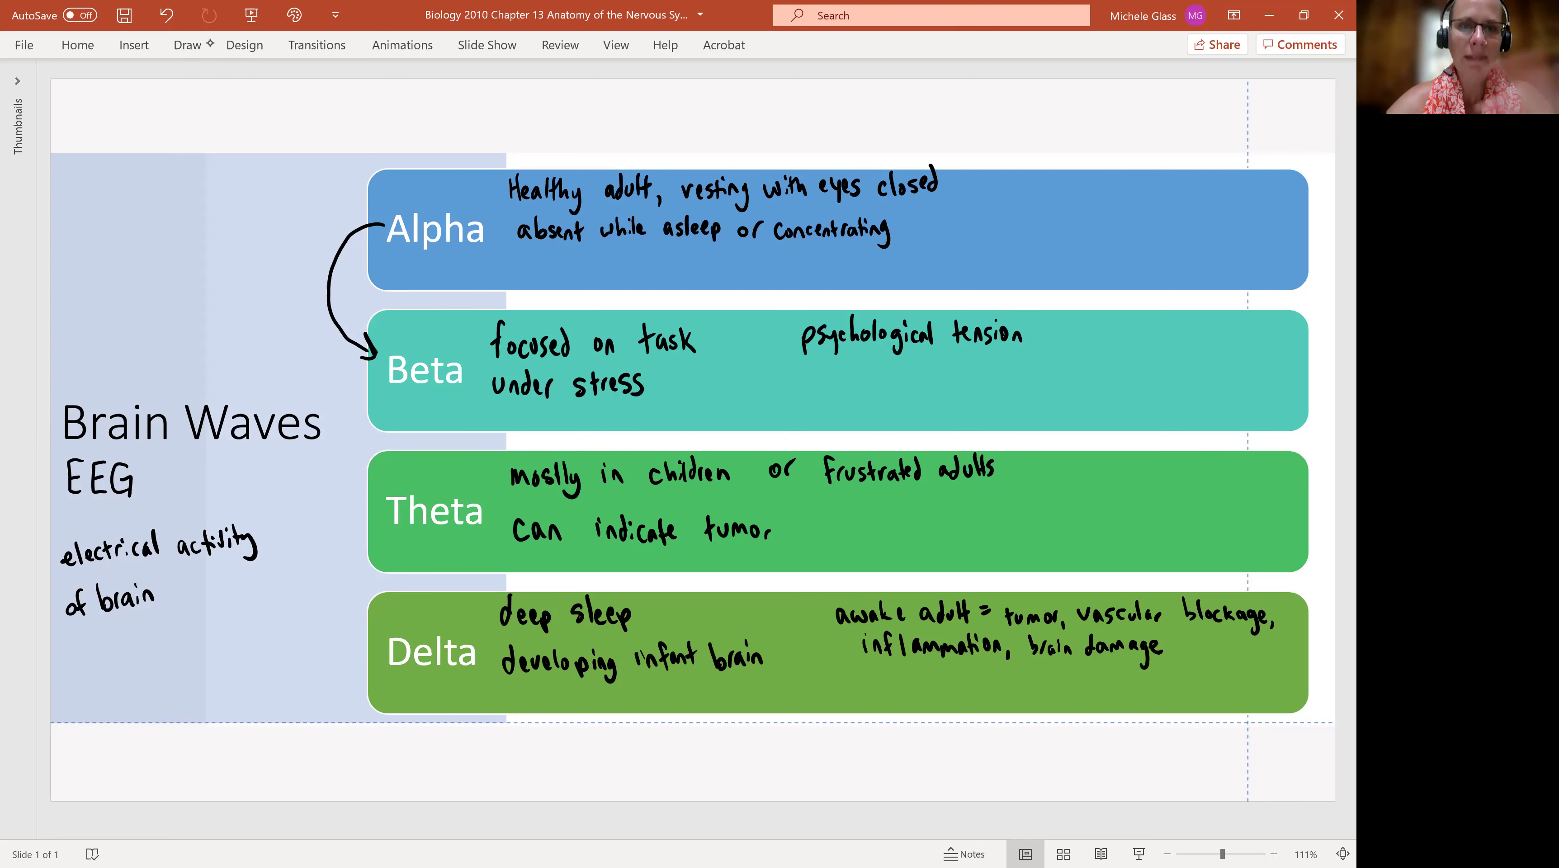